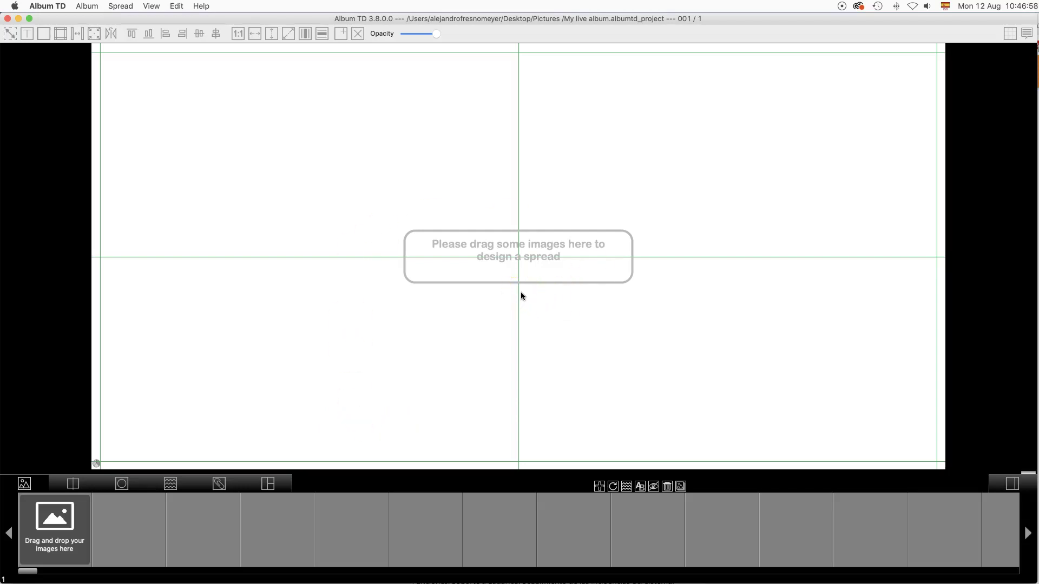
Step: Add photos image001 through image019 from Pictures to the album's filmstrip
key(super+Tab)
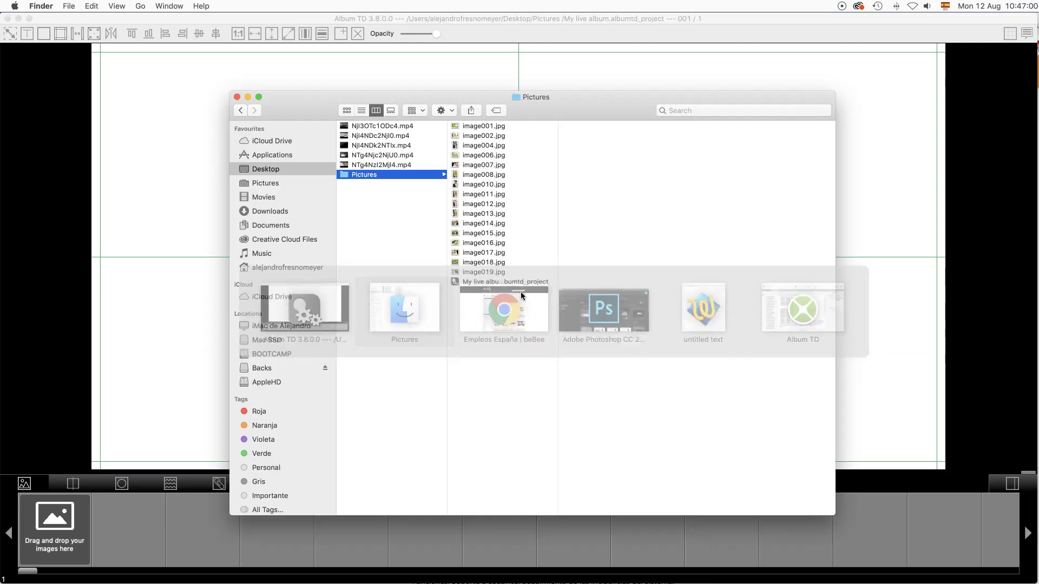
click(483, 126)
shift+click(481, 271)
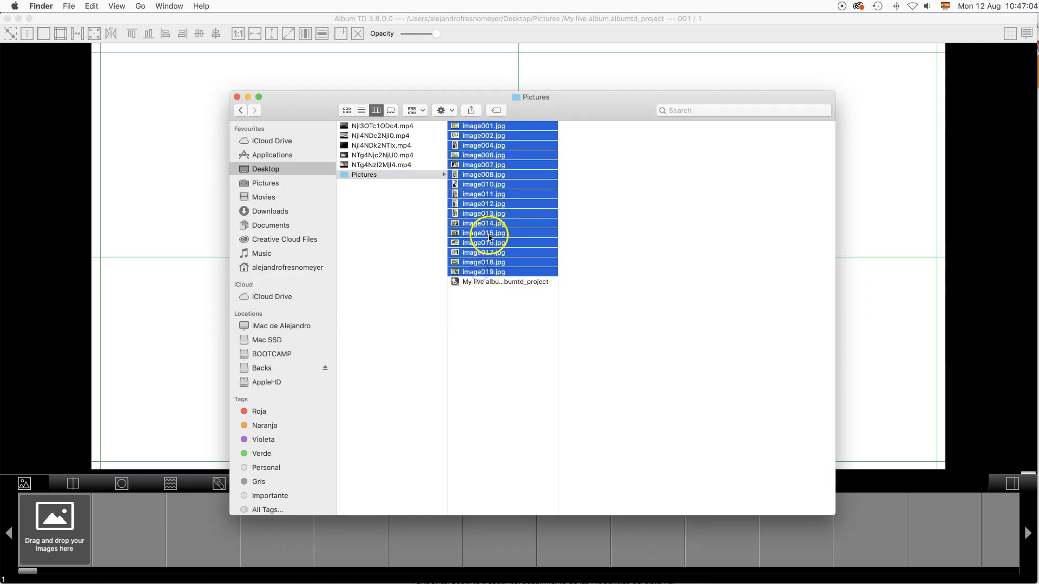
drag(482, 233, 108, 520)
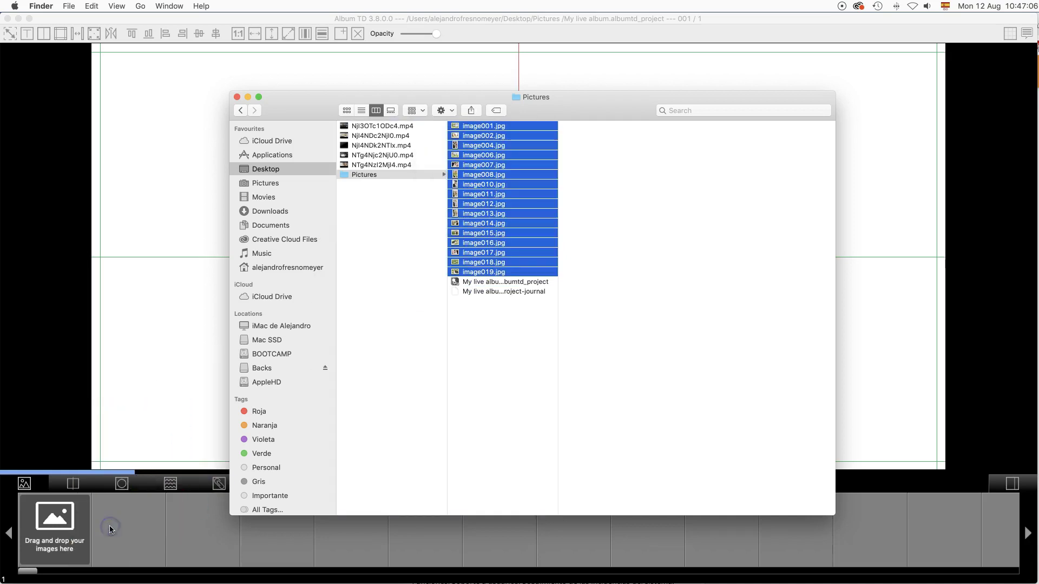
Step: Add the five mp4 video clips from the Desktop to the filmstrip
click(395, 127)
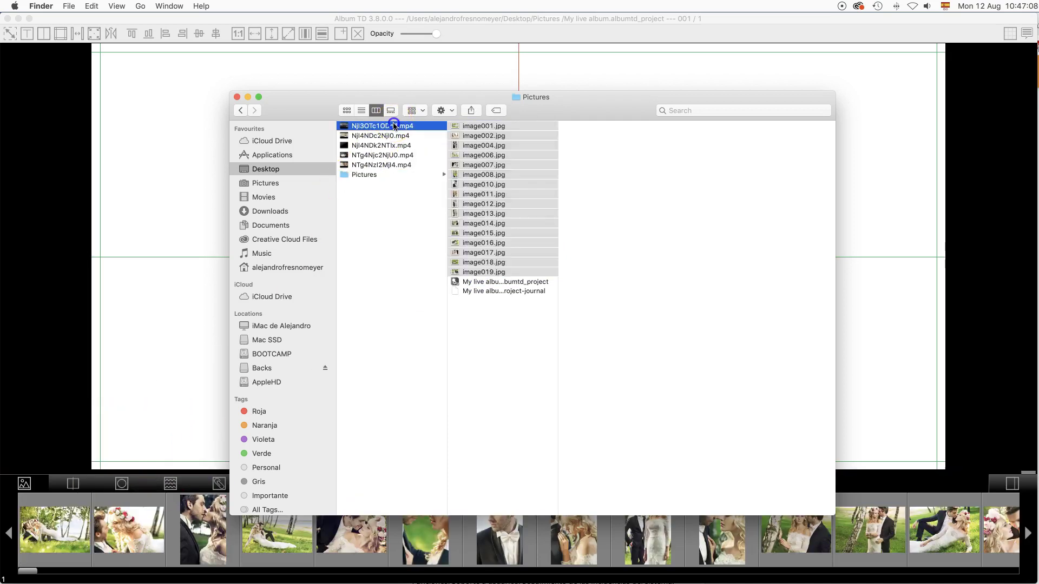
drag(395, 132, 194, 510)
shift+click(396, 166)
click(204, 431)
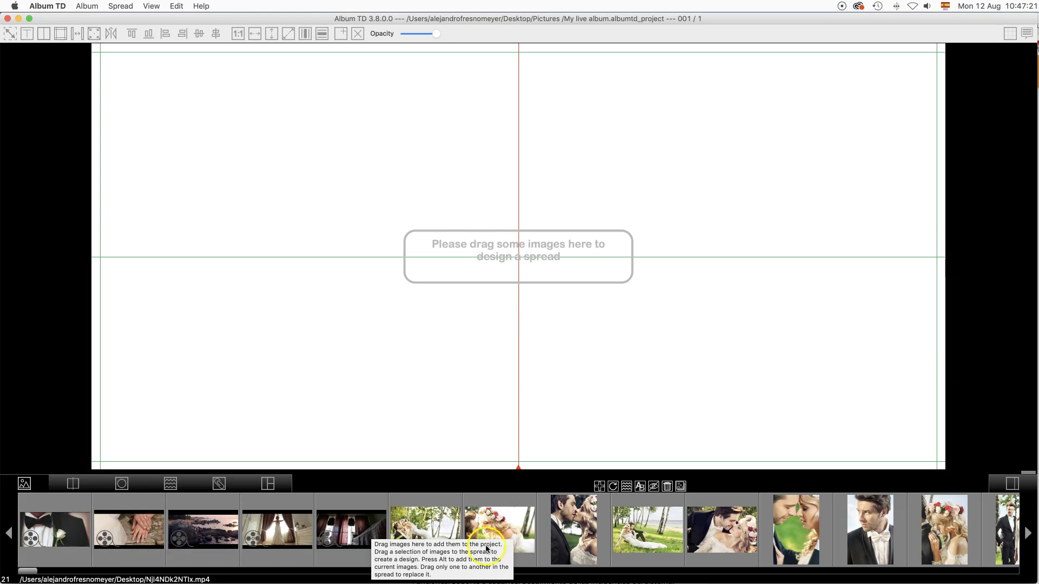
Step: Place image001, image002 and the bride-at-window video clip on the first spread
click(425, 532)
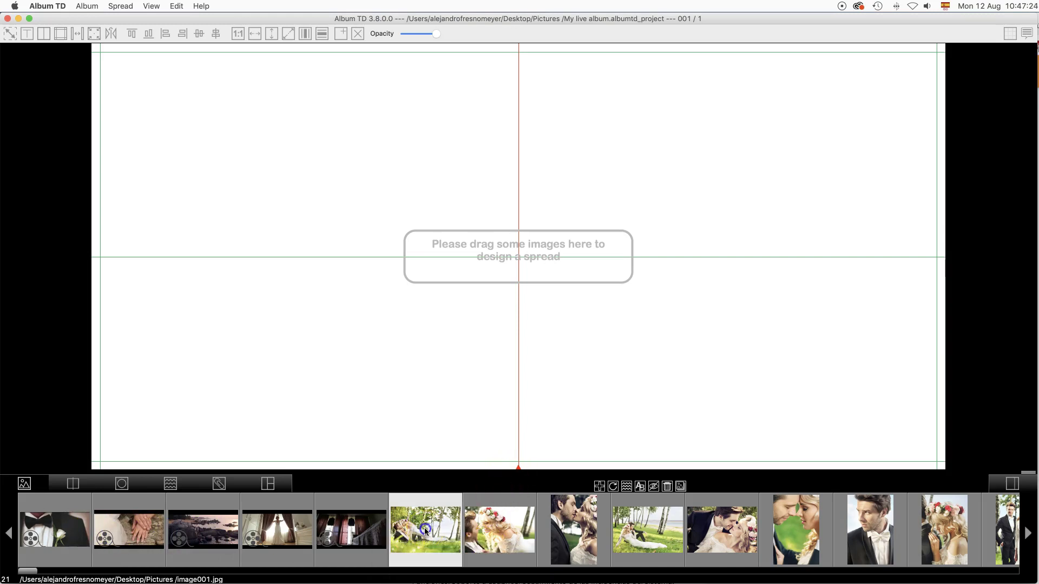
super+click(512, 532)
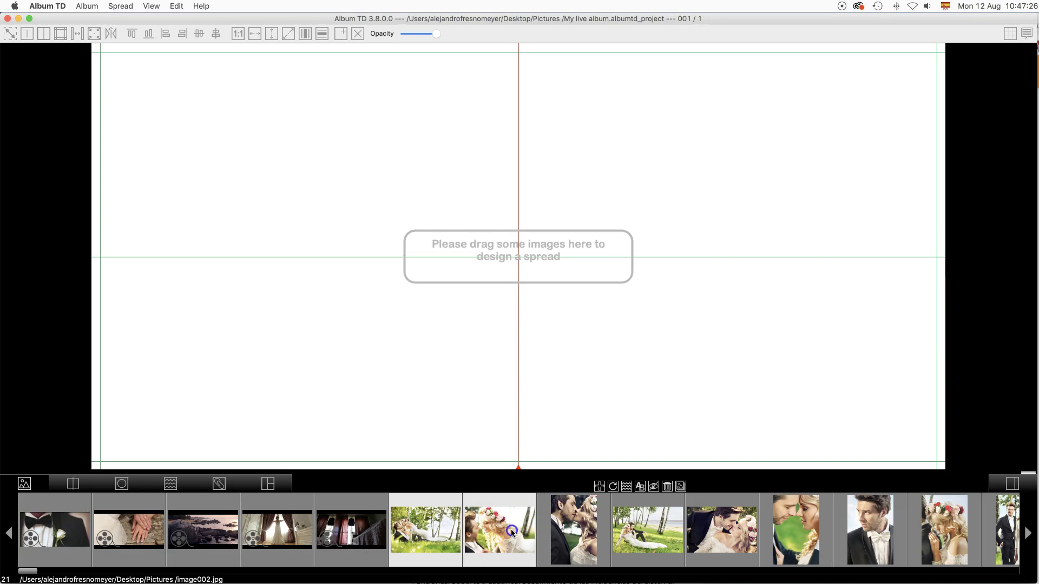
super+click(283, 524)
drag(273, 538, 453, 293)
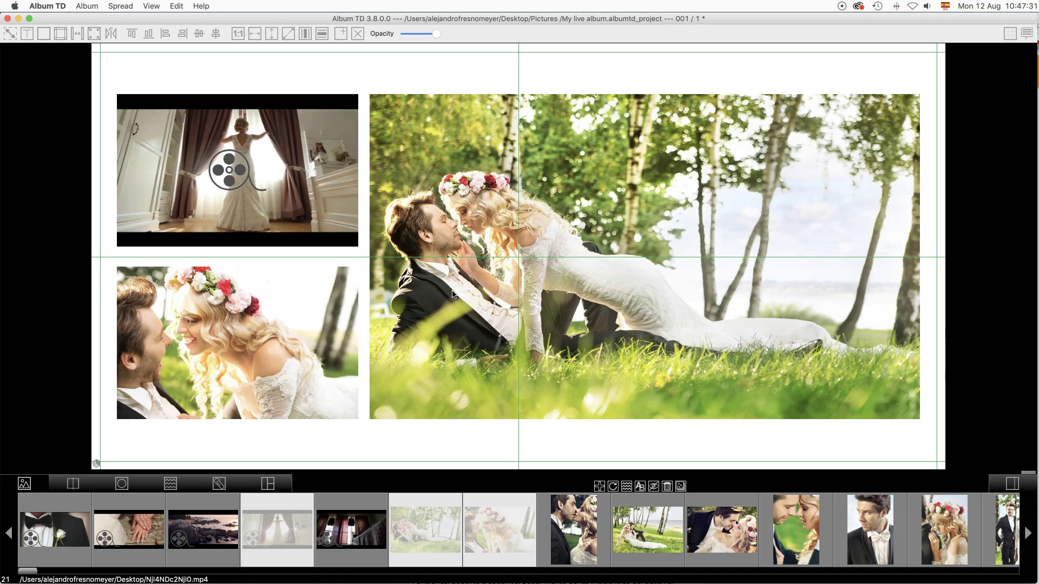
mouse_move(452, 293)
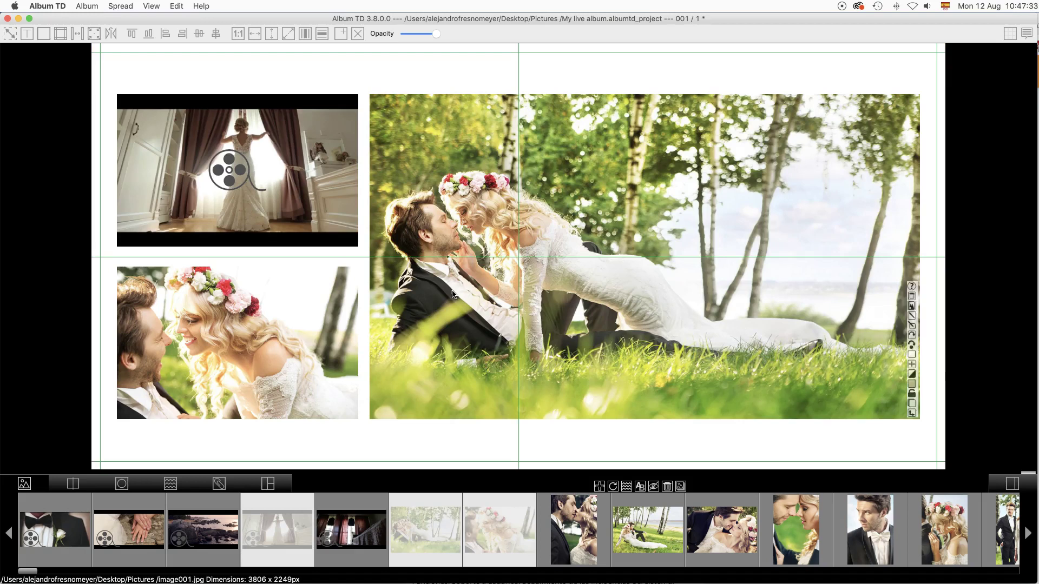
Step: Select image004, another photo and two video clips, and add a second spread
click(581, 530)
click(789, 534)
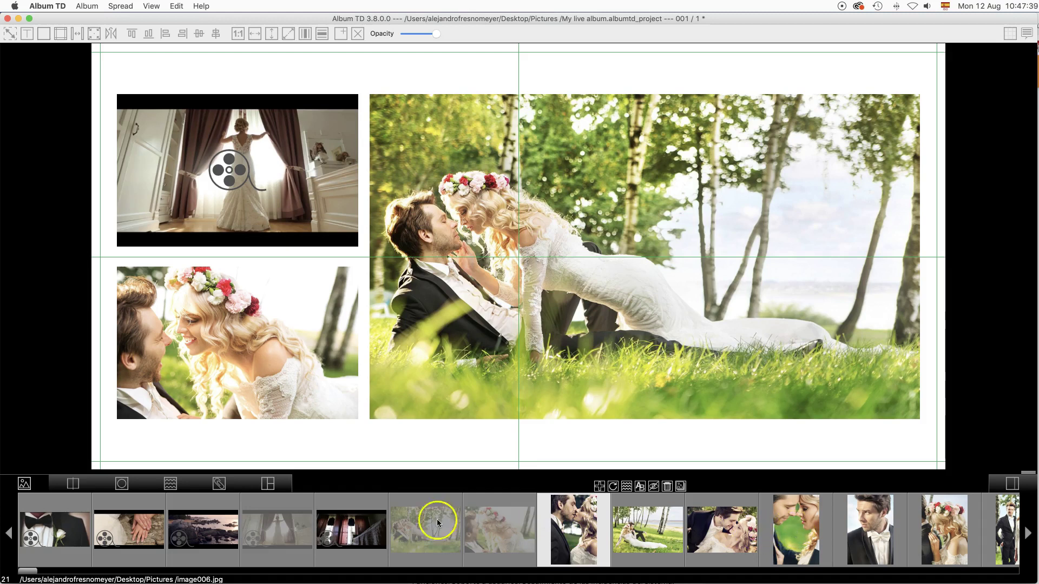
click(48, 531)
shift+click(140, 540)
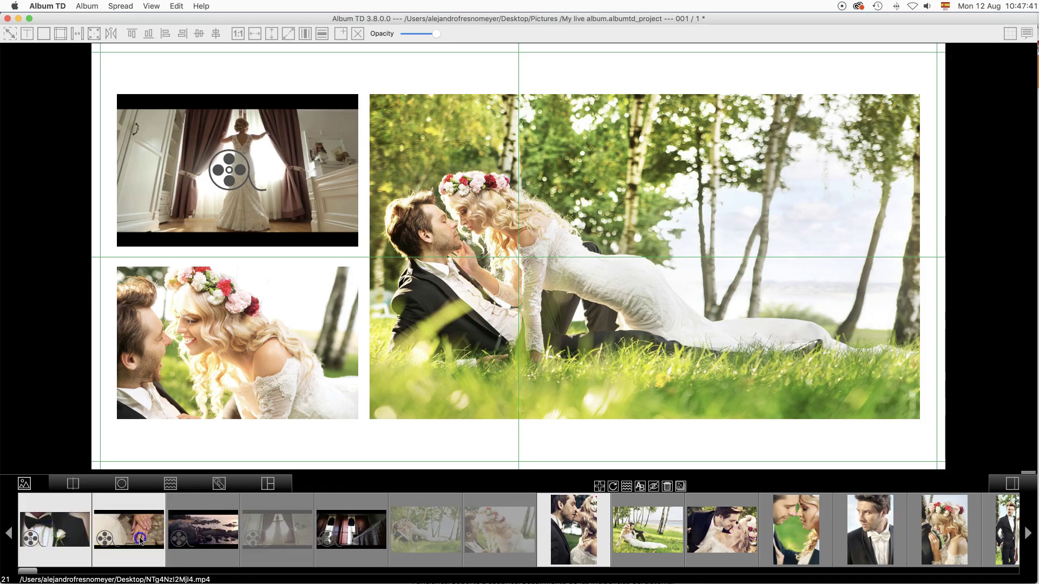
click(143, 541)
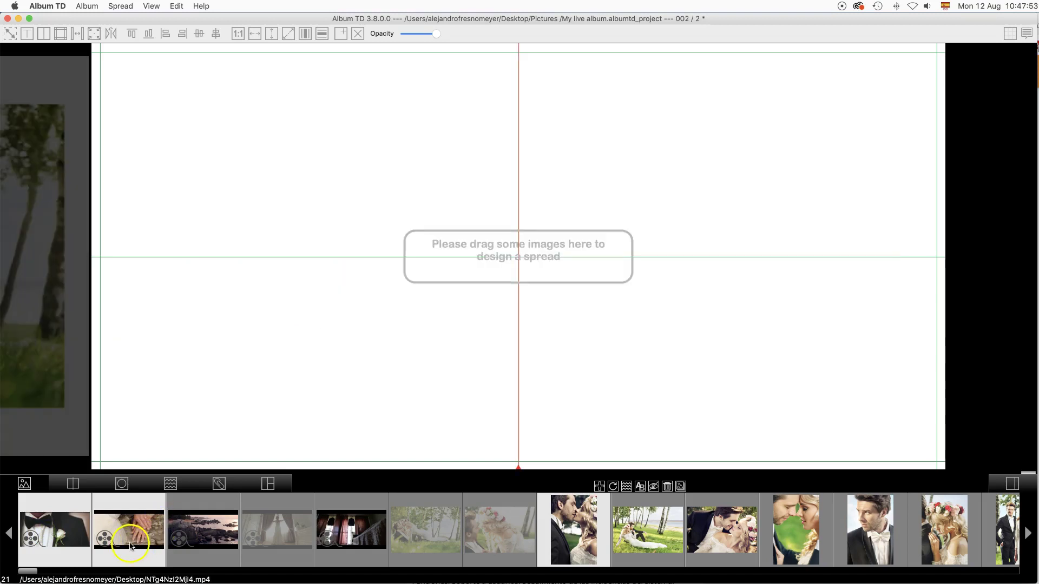
Step: Place the kiss photo and two clips on spread 2 using the second layout template
drag(129, 545, 492, 259)
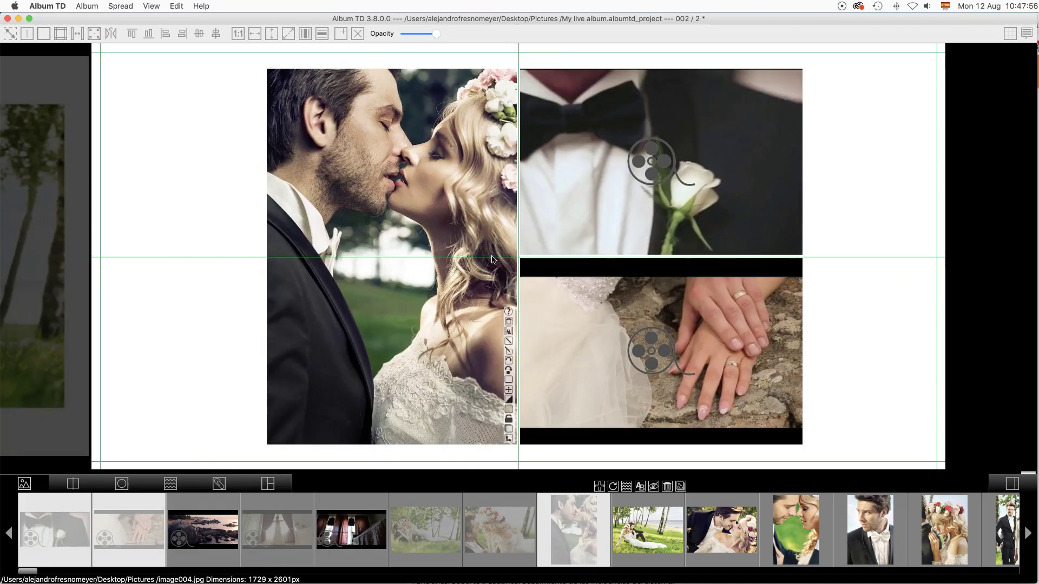
click(269, 484)
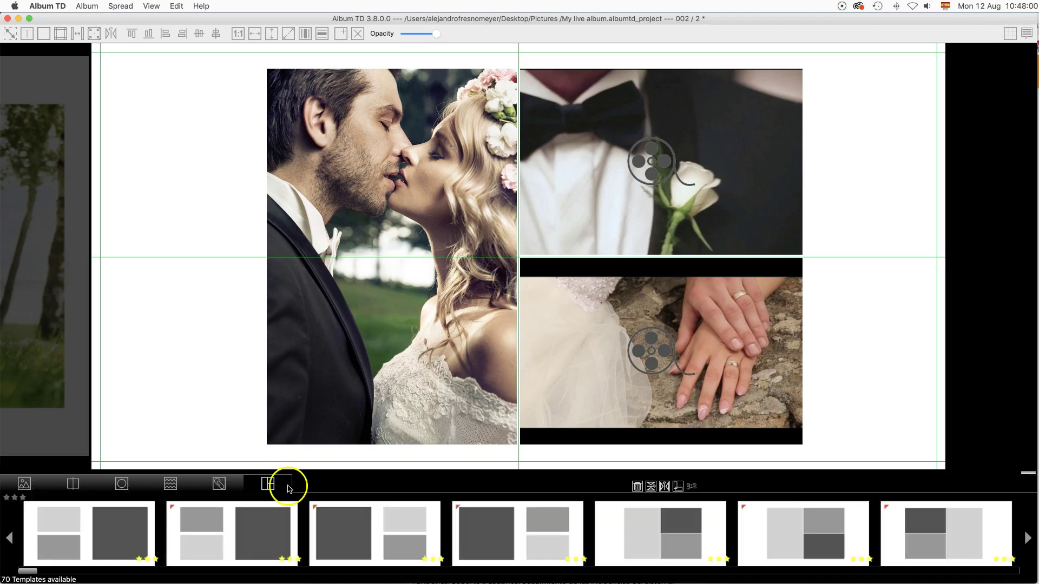
click(266, 534)
click(264, 539)
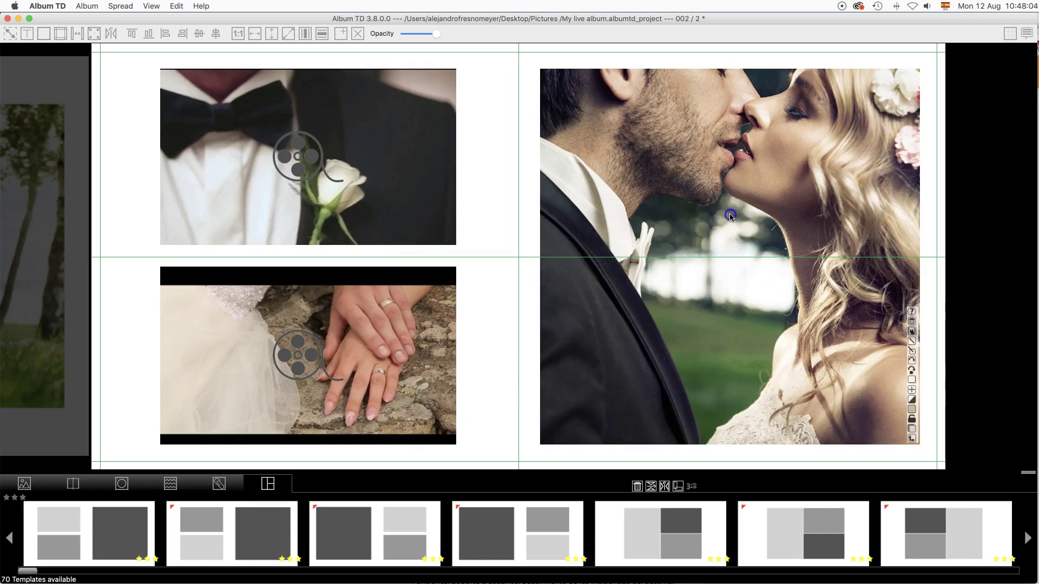
Step: Pan the kiss photo down and reposition the wedding-rings clip within their frames
drag(730, 216, 725, 302)
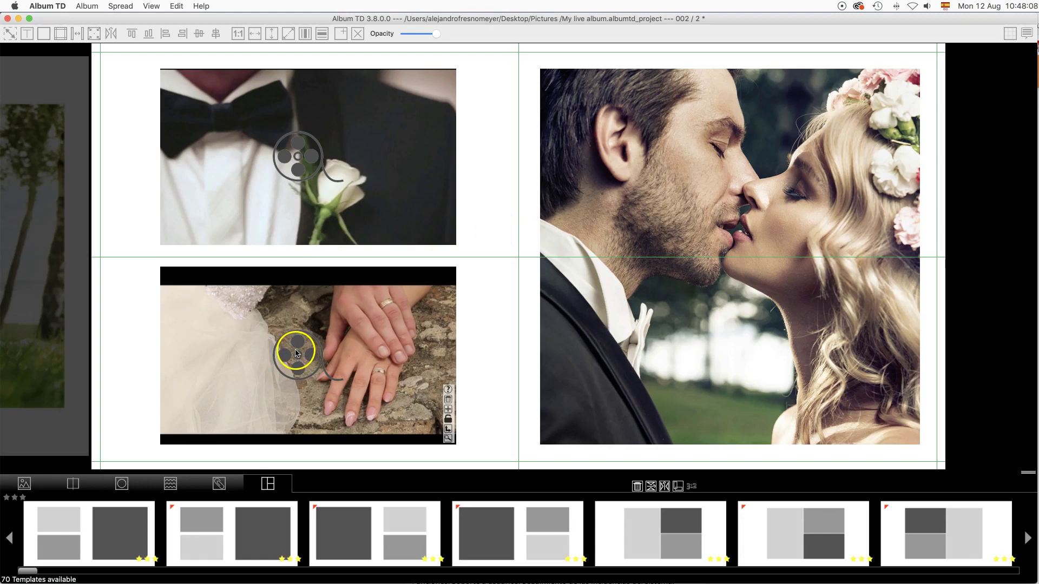
drag(296, 353, 407, 412)
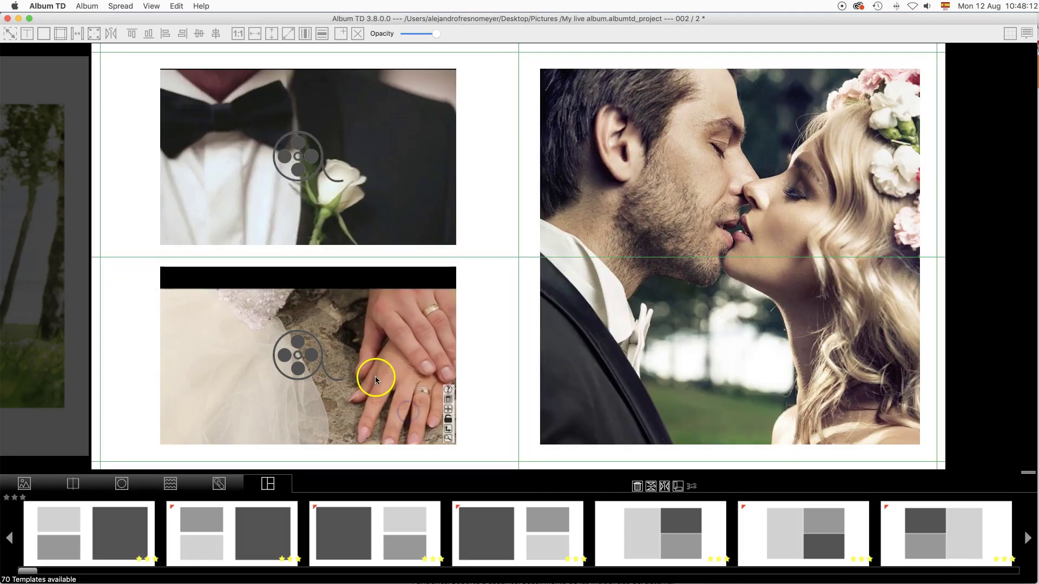
mouse_move(373, 377)
mouse_down()
mouse_move(350, 354)
mouse_move(359, 373)
mouse_up()
Step: On spread 1, reframe the bride video and nudge the lower-left photo inside their frames
click(81, 252)
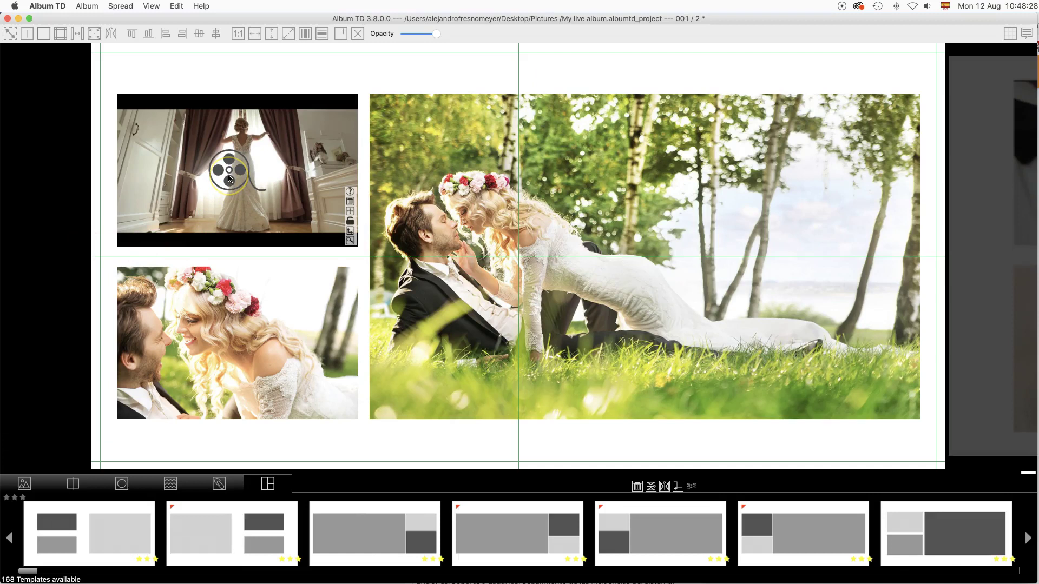
drag(229, 177, 283, 227)
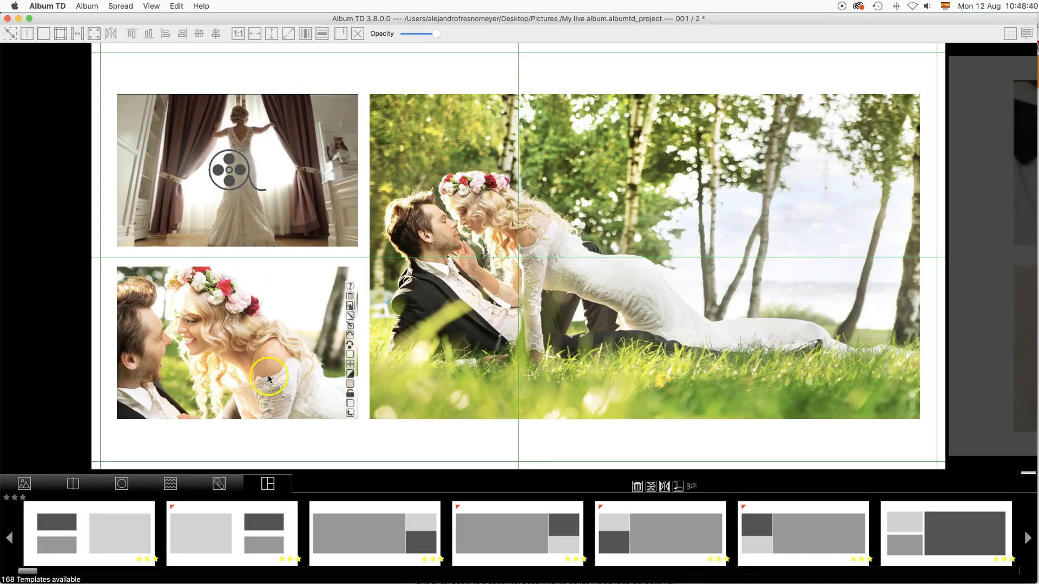
click(238, 370)
drag(239, 370, 248, 368)
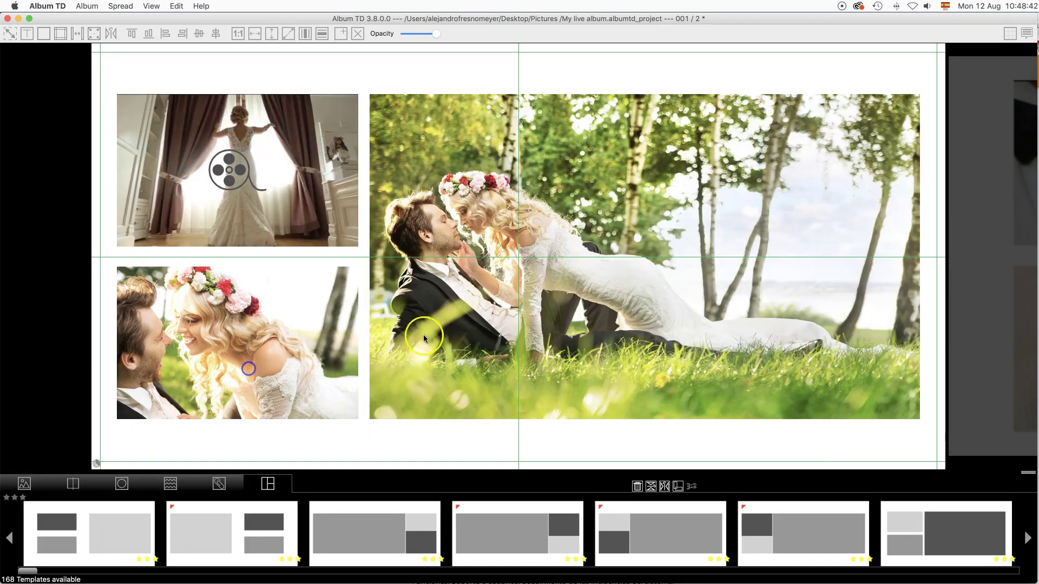
Step: Place image007 alone on a new third spread
click(979, 280)
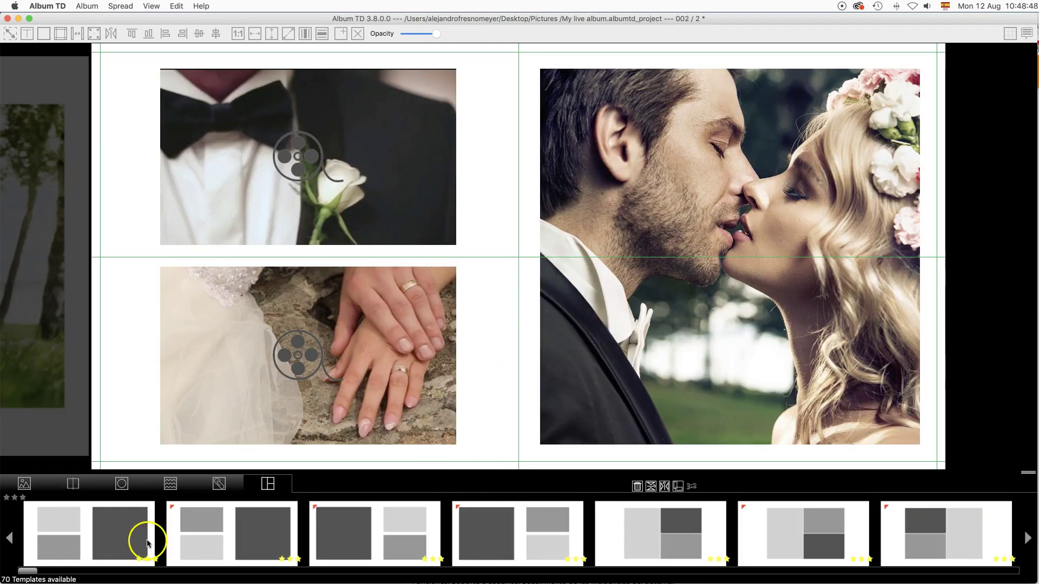
click(24, 483)
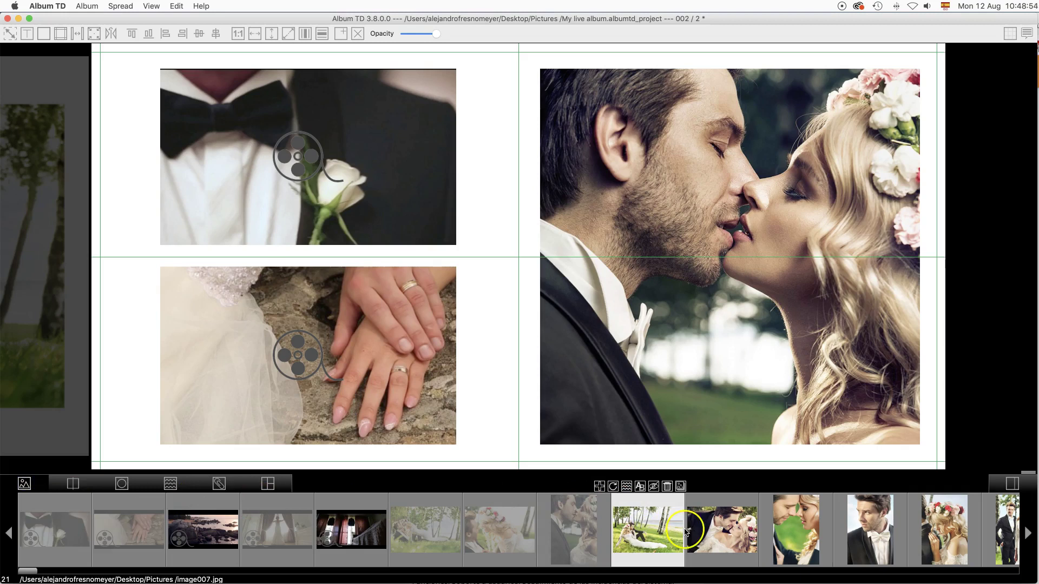
click(730, 532)
drag(725, 535, 921, 377)
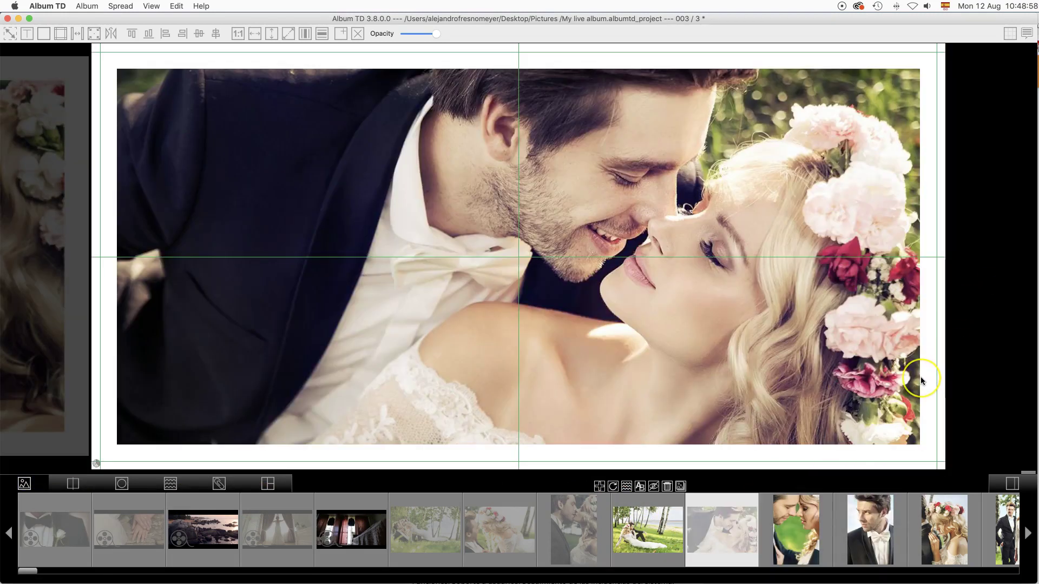
Step: Make image007's frame a slideshow with the grass, birch-tree, lying and flower couple photos
mouse_move(841, 219)
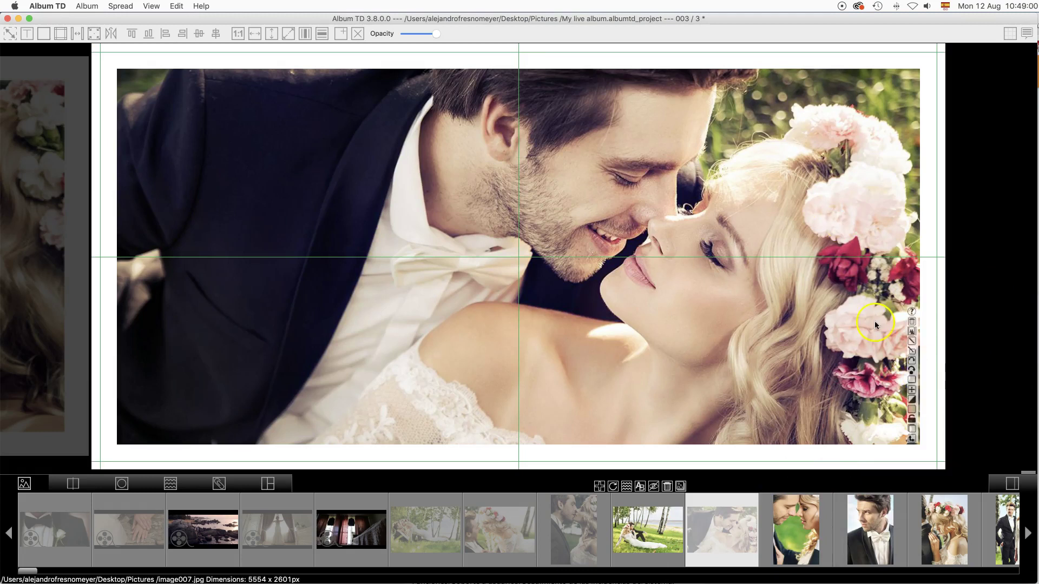
click(912, 333)
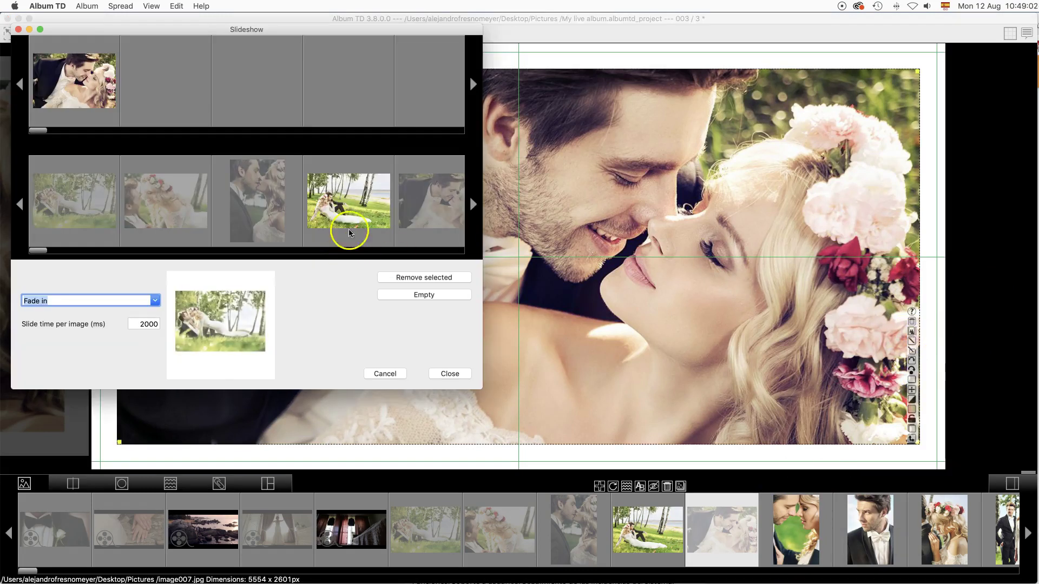
drag(348, 228, 149, 94)
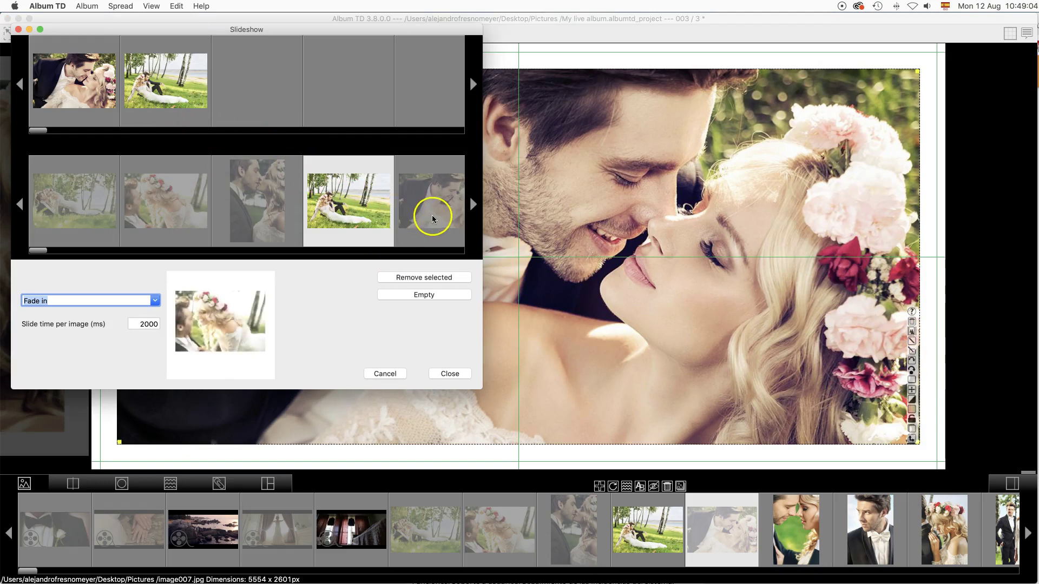
scroll(429, 214, right, 3)
scroll(250, 228, right, 6)
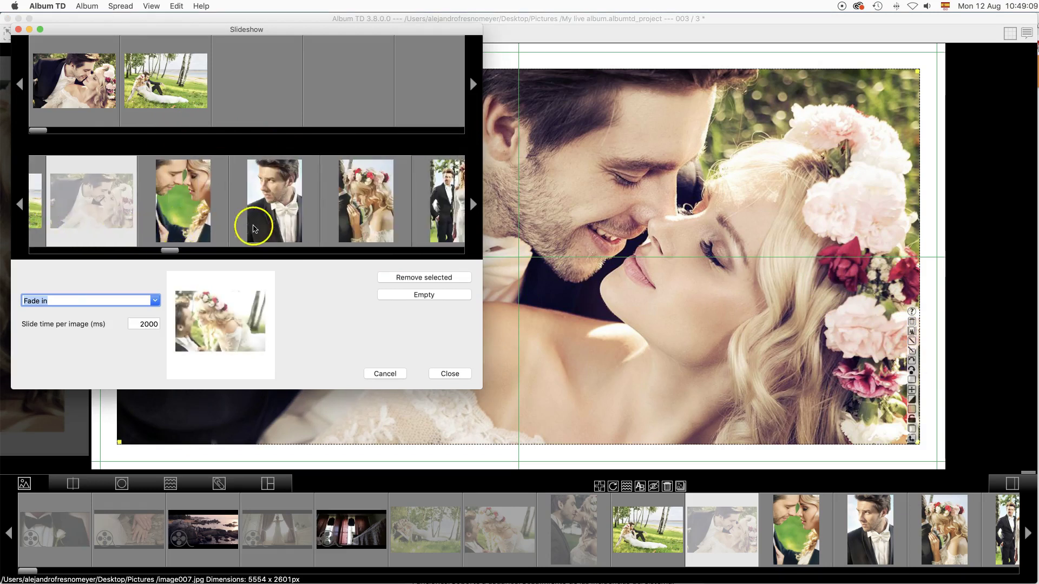
scroll(256, 228, right, 2)
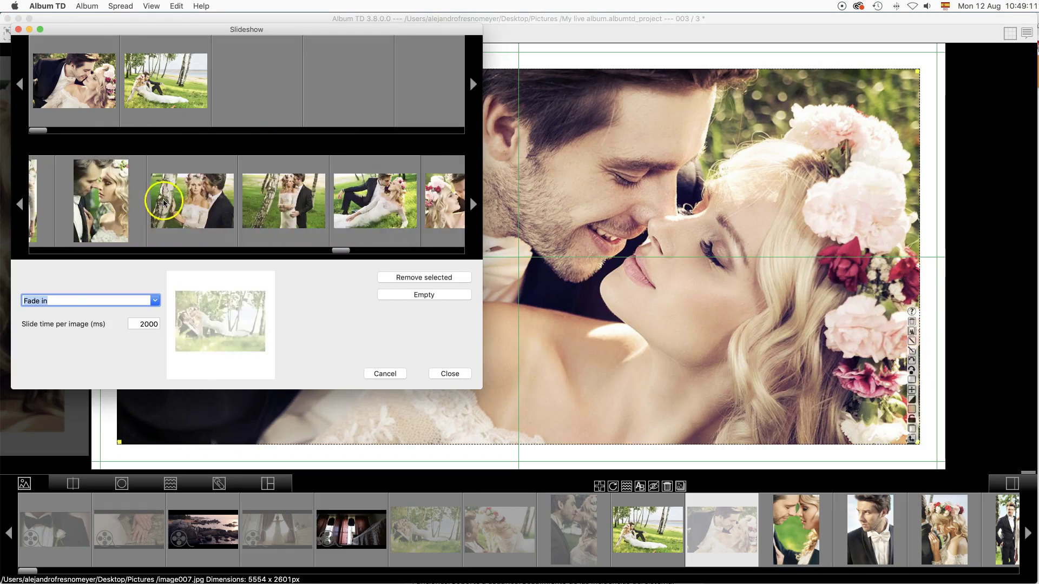
drag(157, 197, 227, 98)
drag(293, 200, 379, 98)
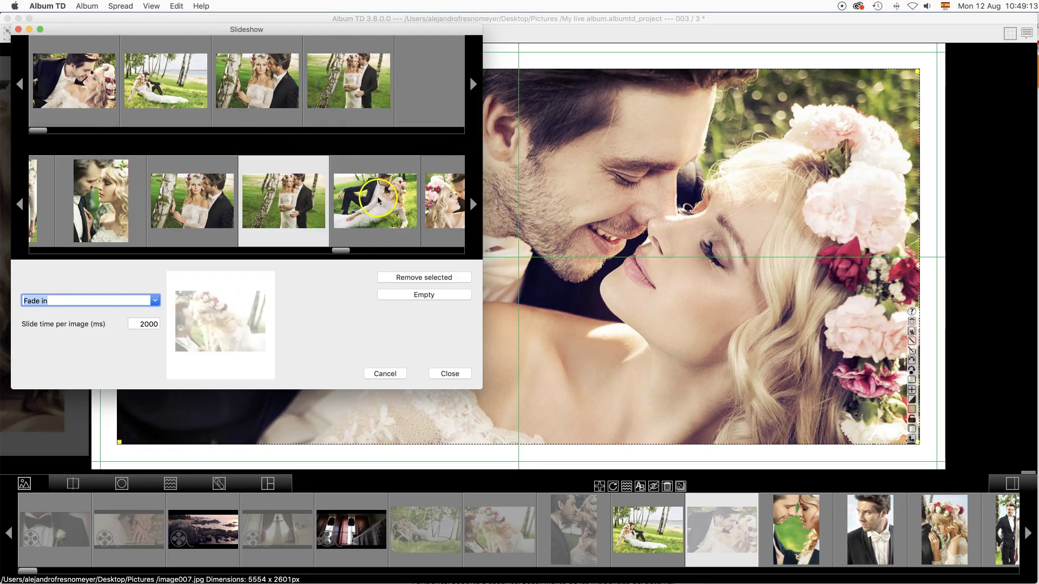
drag(375, 200, 295, 100)
drag(455, 203, 182, 94)
drag(336, 90, 212, 90)
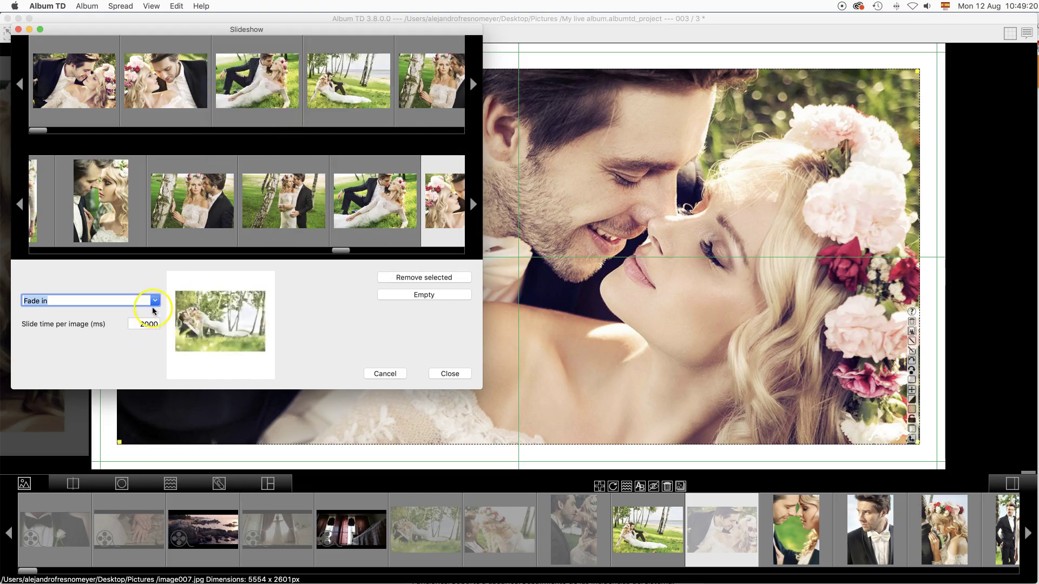
Step: Set the slideshow transition to Fade in and out with 2000 ms per image
click(154, 303)
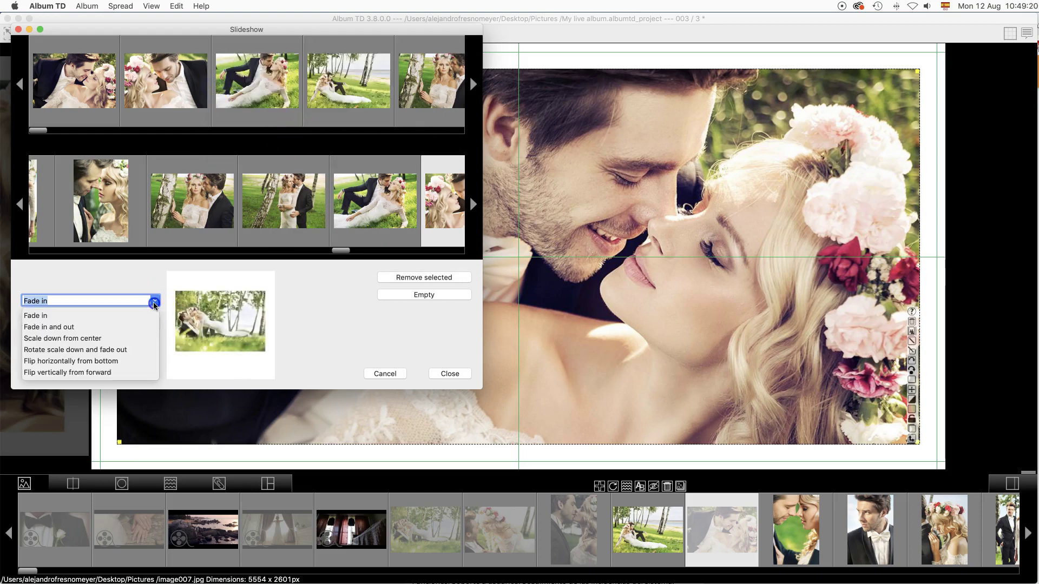
click(80, 329)
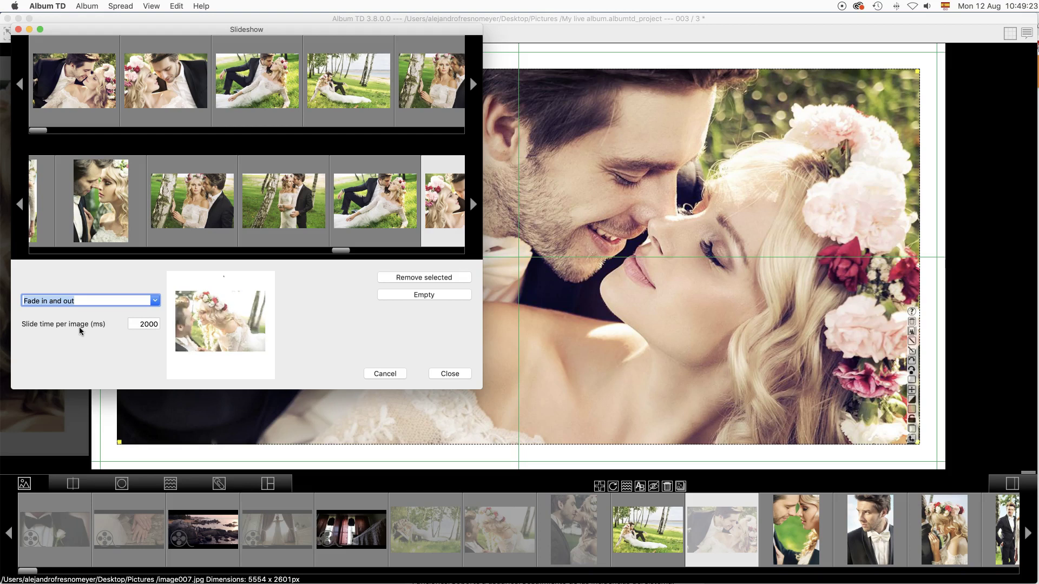
click(155, 302)
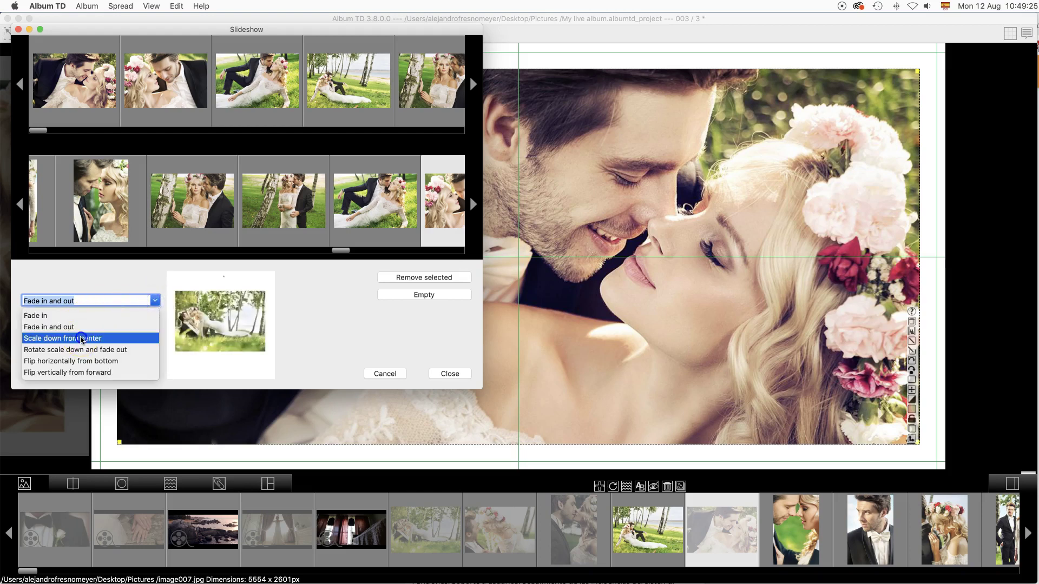
click(81, 336)
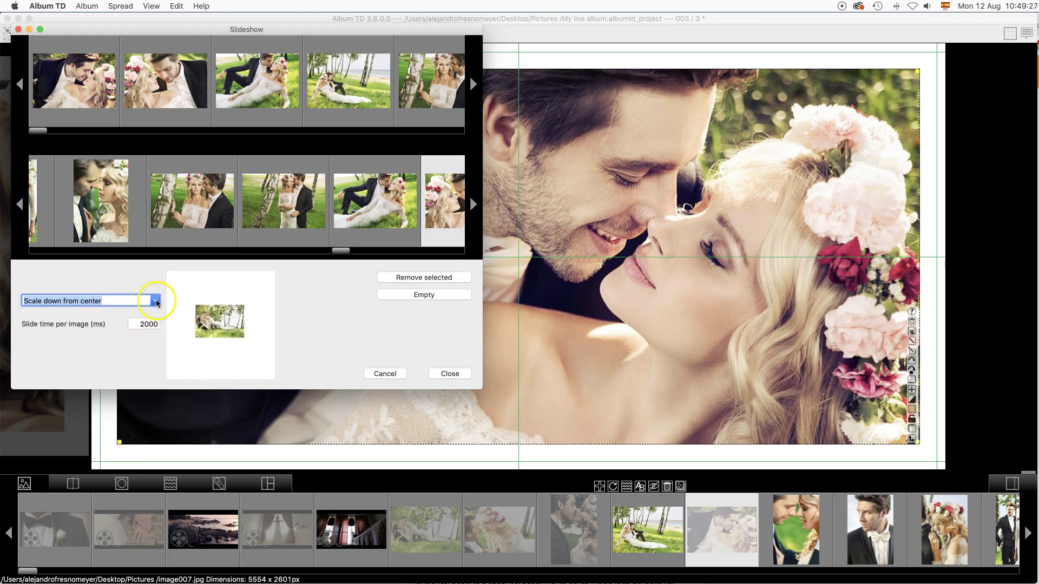
click(155, 301)
click(70, 351)
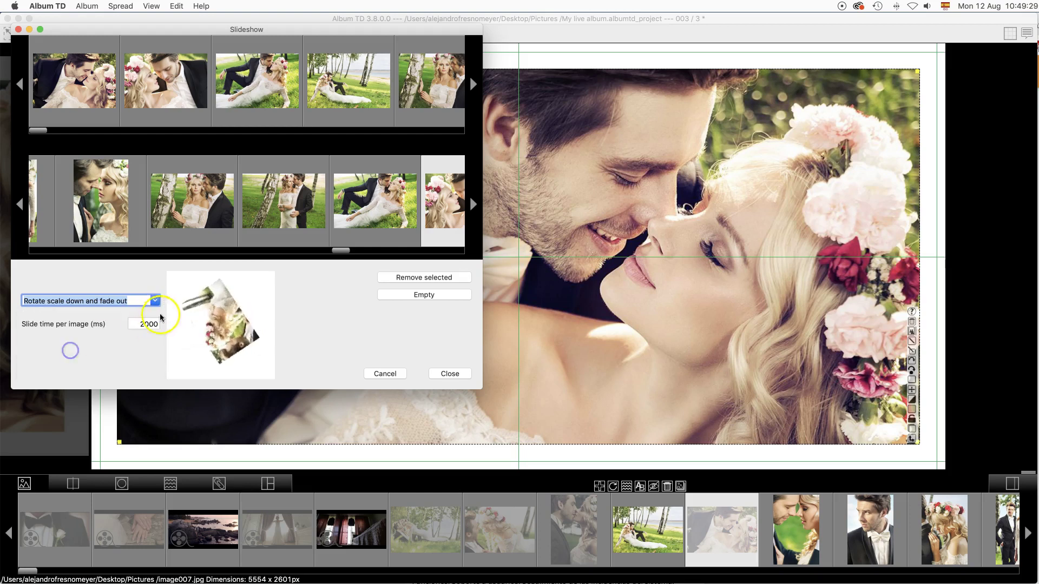
click(156, 301)
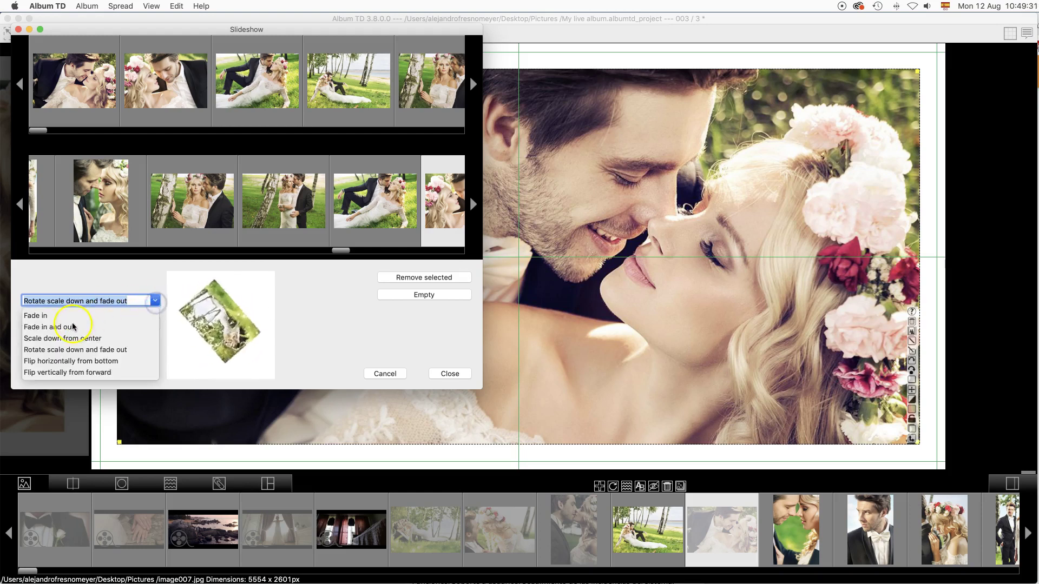
click(54, 328)
click(148, 322)
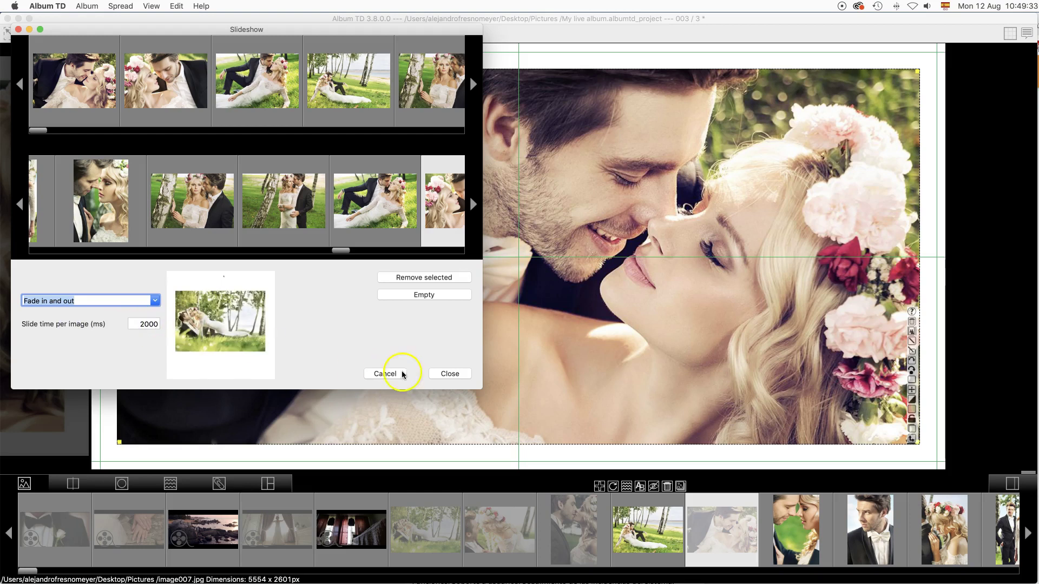
click(451, 377)
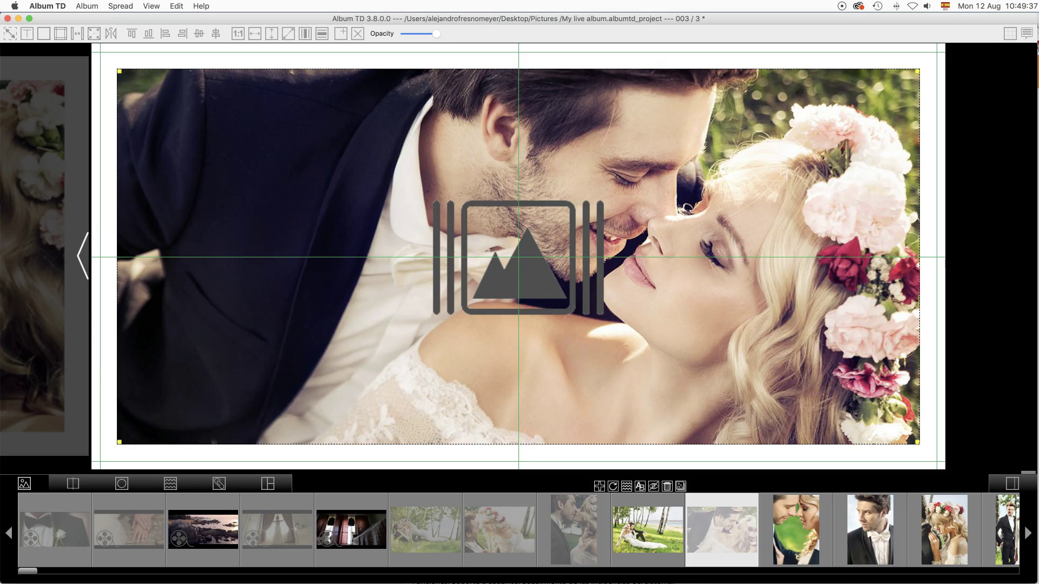
Step: Return to spread 001 and show the album's spreads in the strip
click(83, 305)
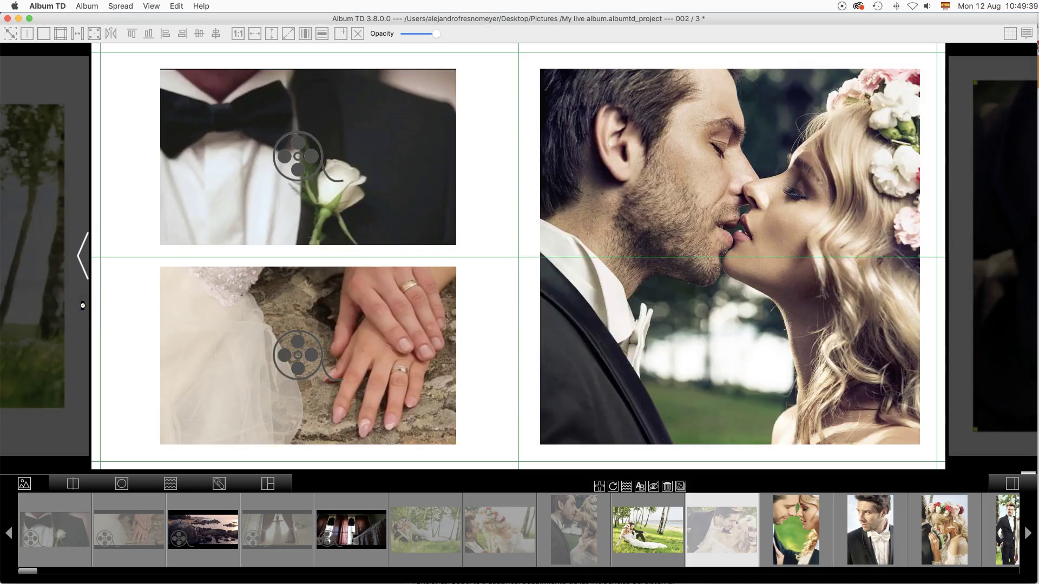
click(82, 305)
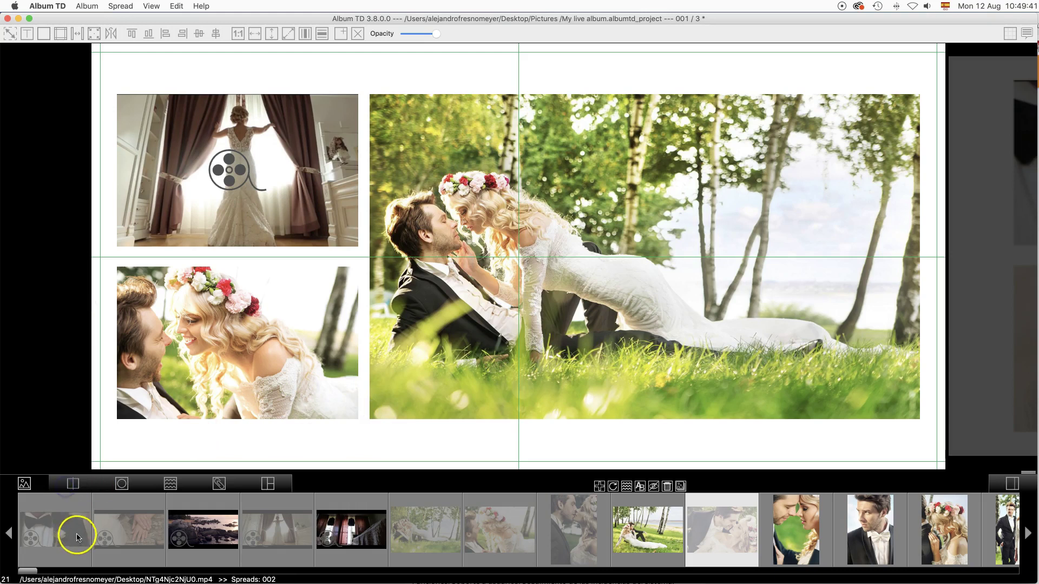
click(74, 482)
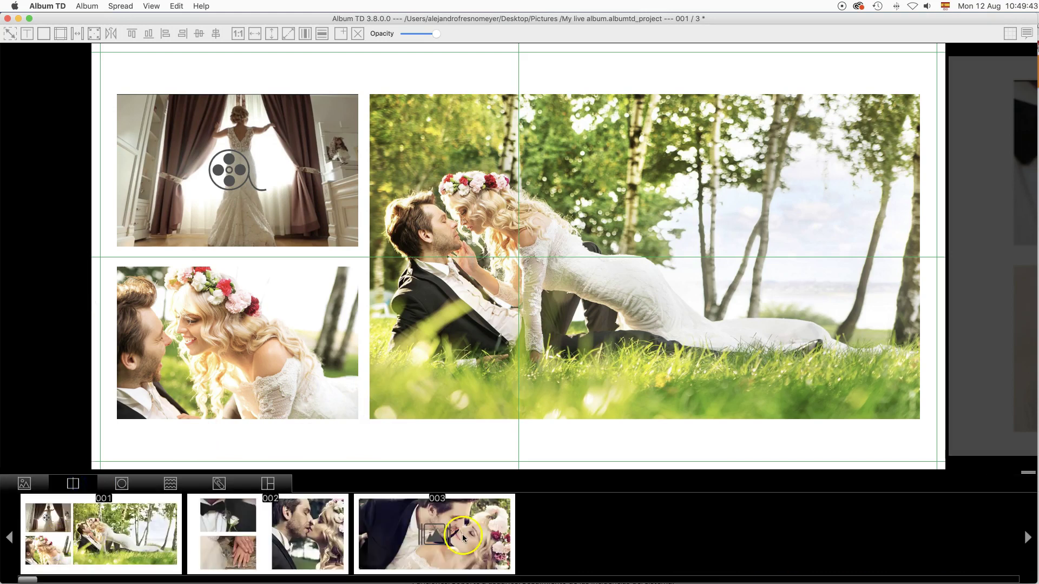
Step: Export the live album with Romantic Inspiration.mp3 as its background music
click(82, 6)
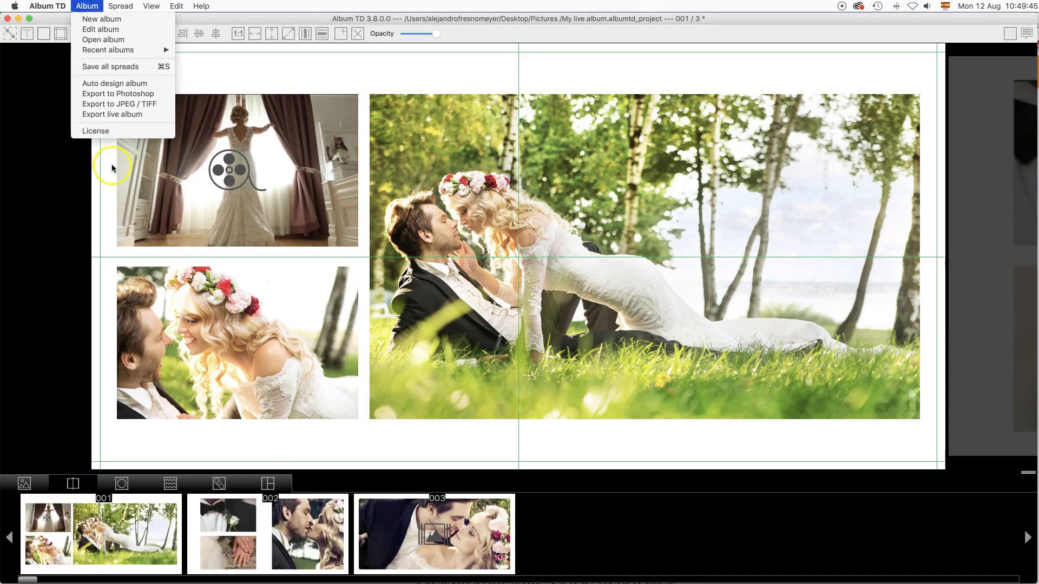
click(111, 115)
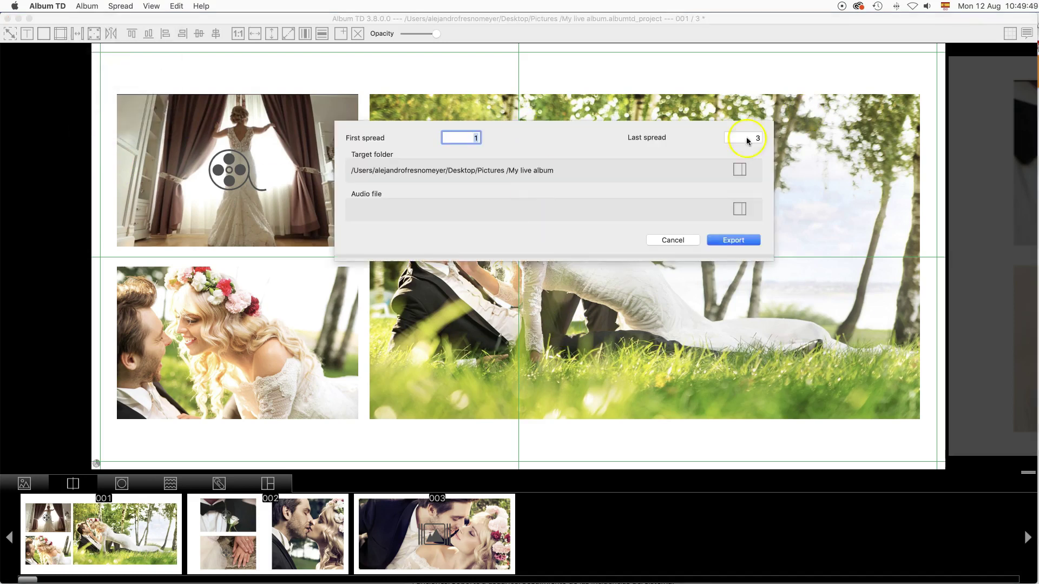
click(738, 209)
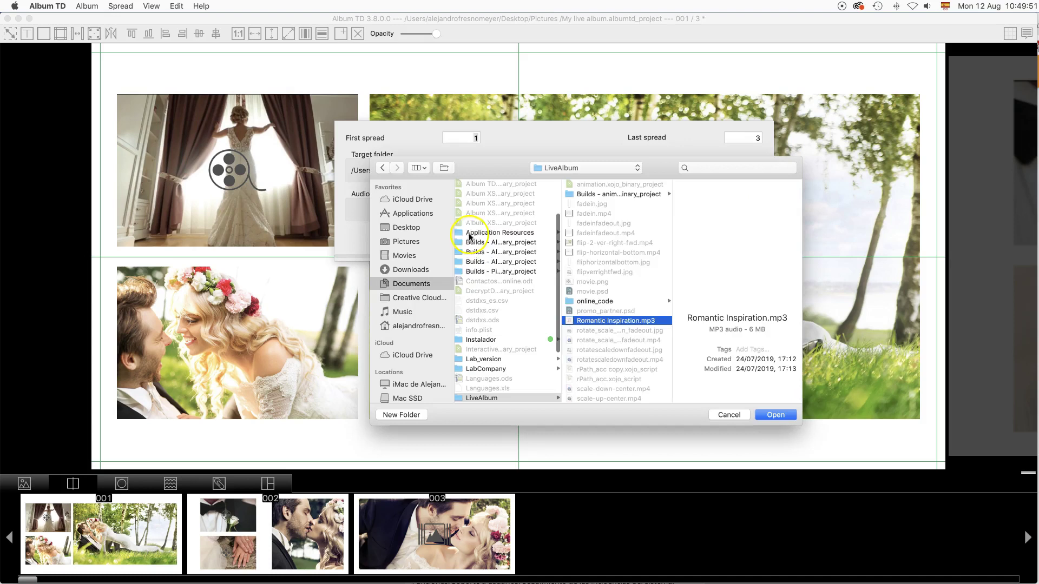
click(772, 415)
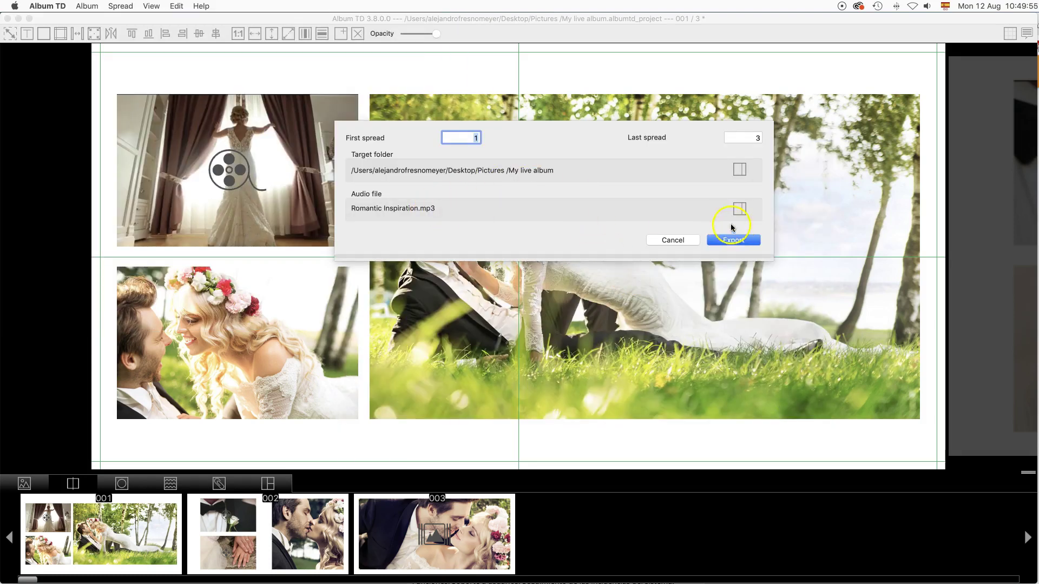
click(729, 246)
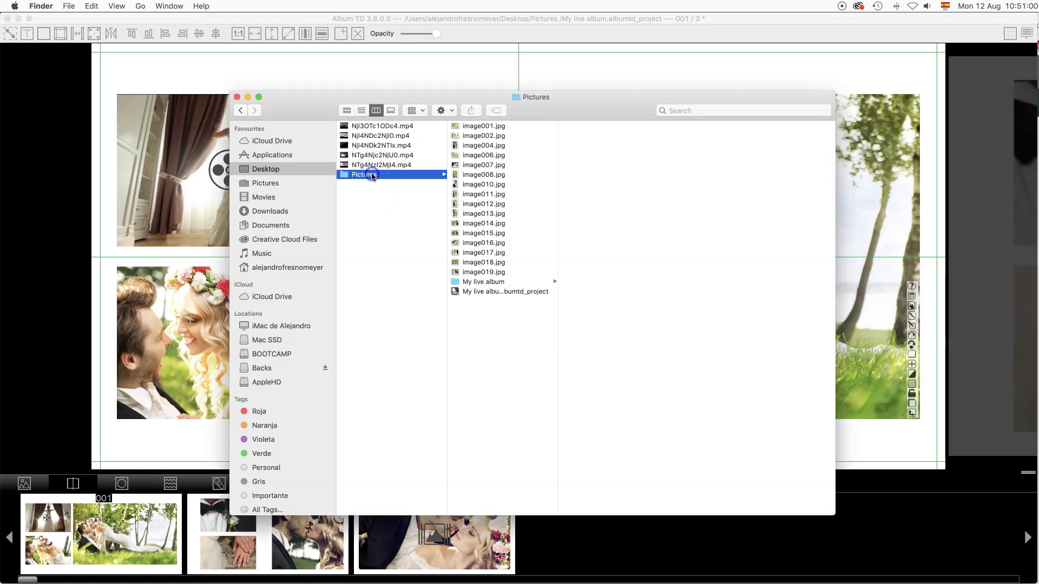
Step: Open the My live album folder and select its index.html page
click(499, 282)
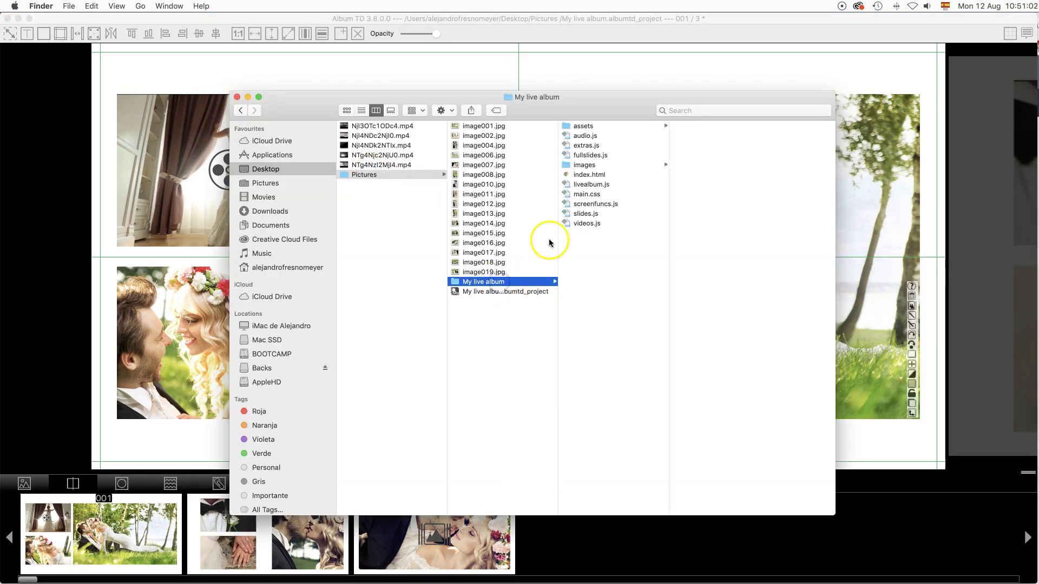
click(582, 175)
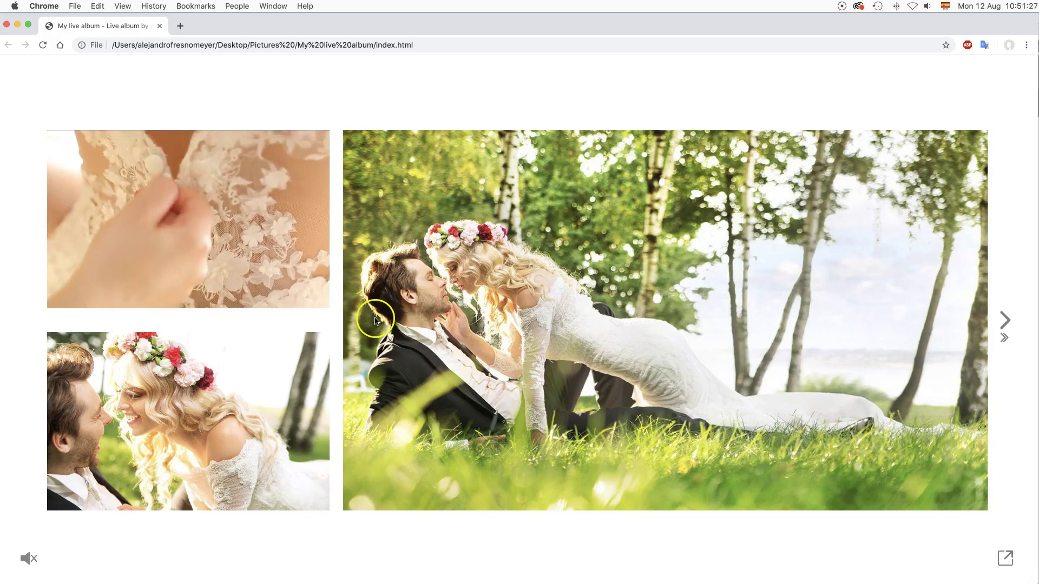
Step: Page forward through the album and view the couple photo enlarged, then close it
click(1006, 320)
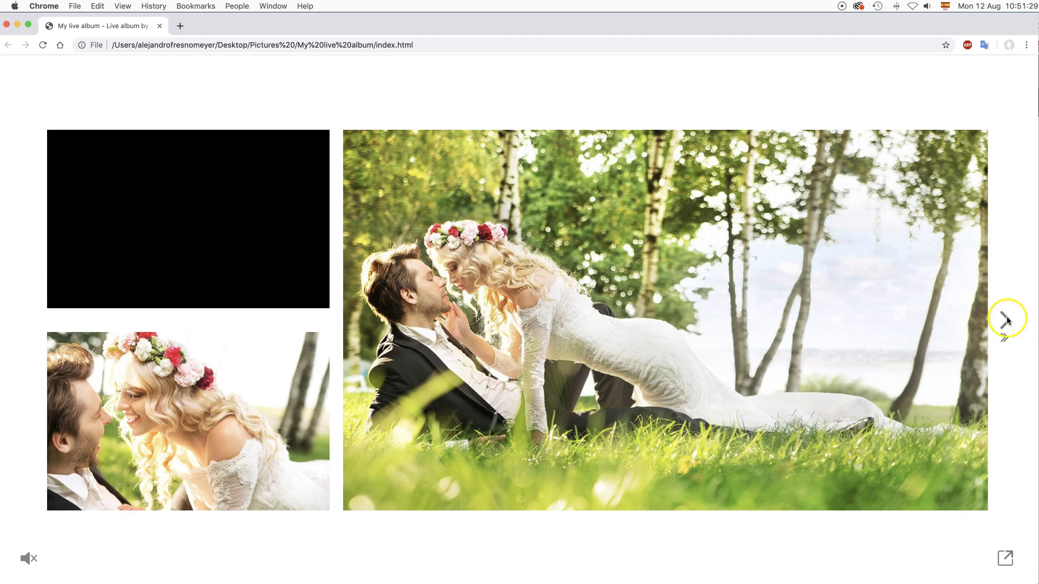
click(1005, 320)
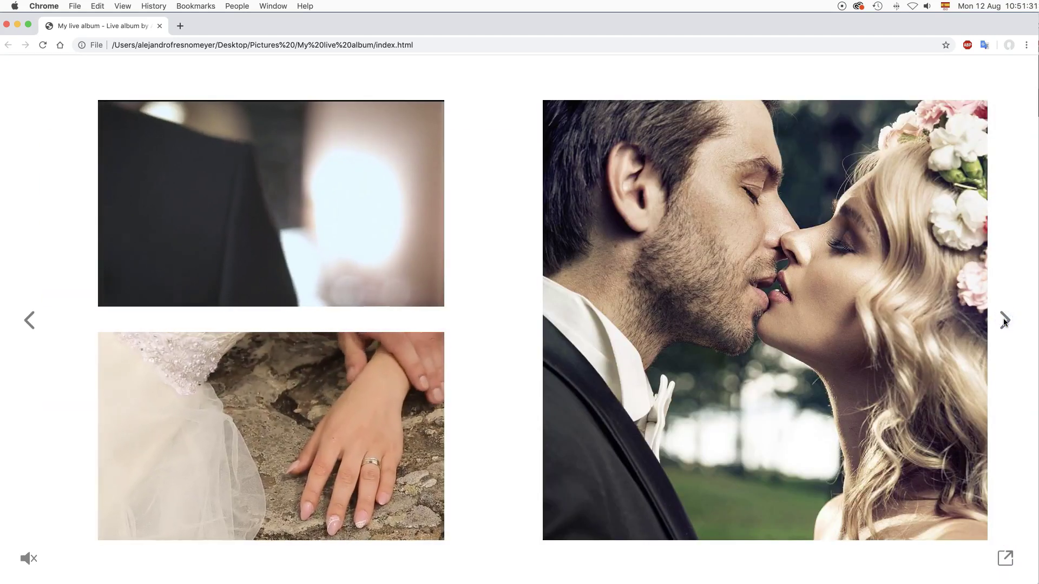
click(1004, 321)
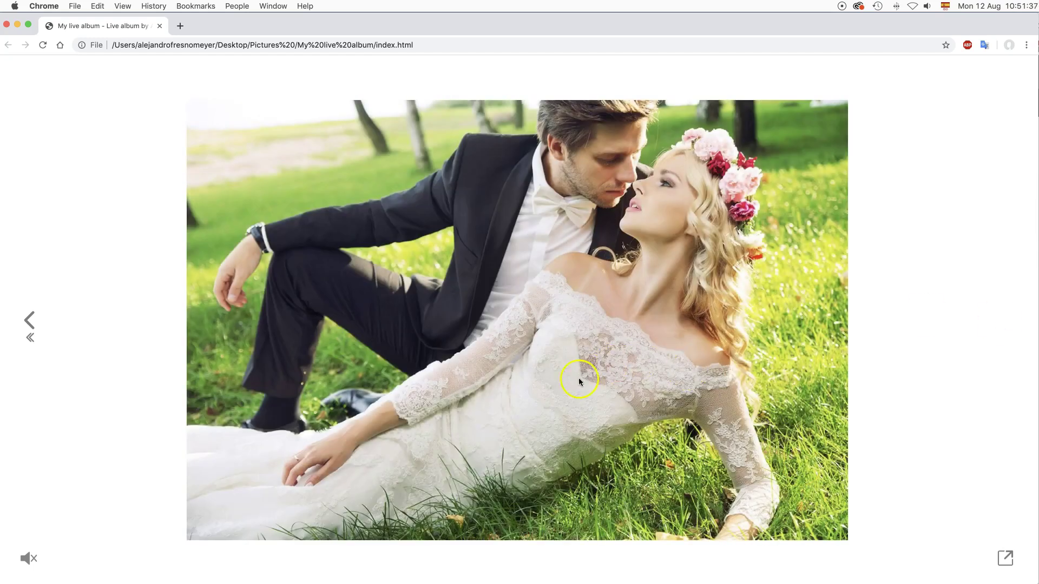
click(336, 413)
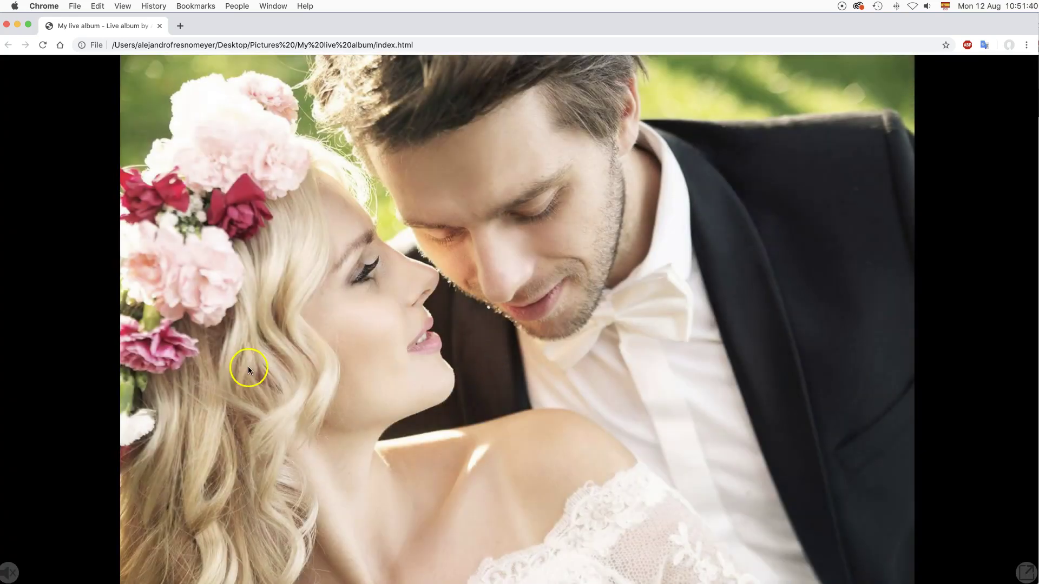
click(248, 369)
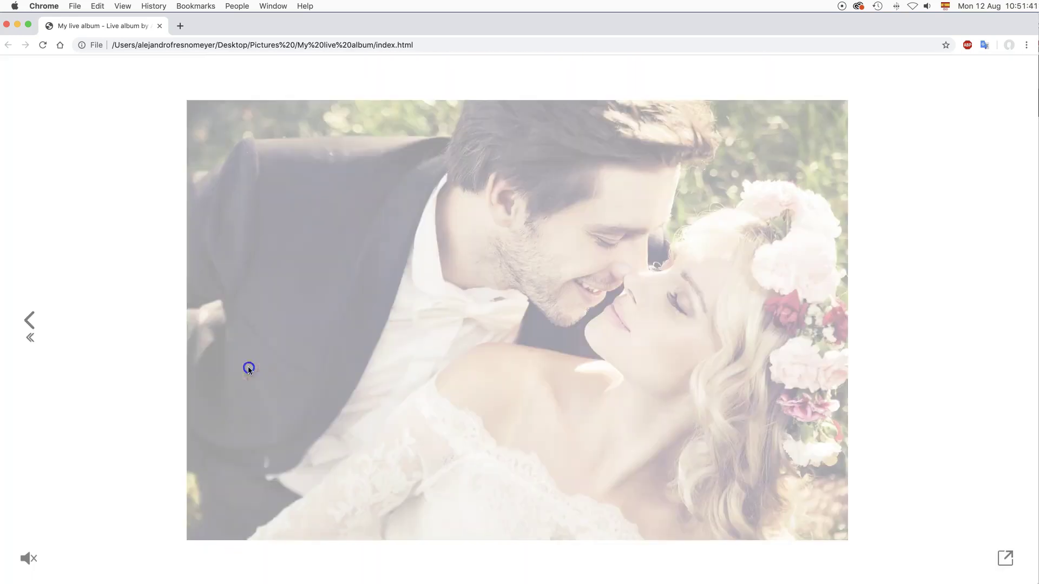
Step: Return to the first page, play the bride-at-window video, then advance to the third spread
click(28, 321)
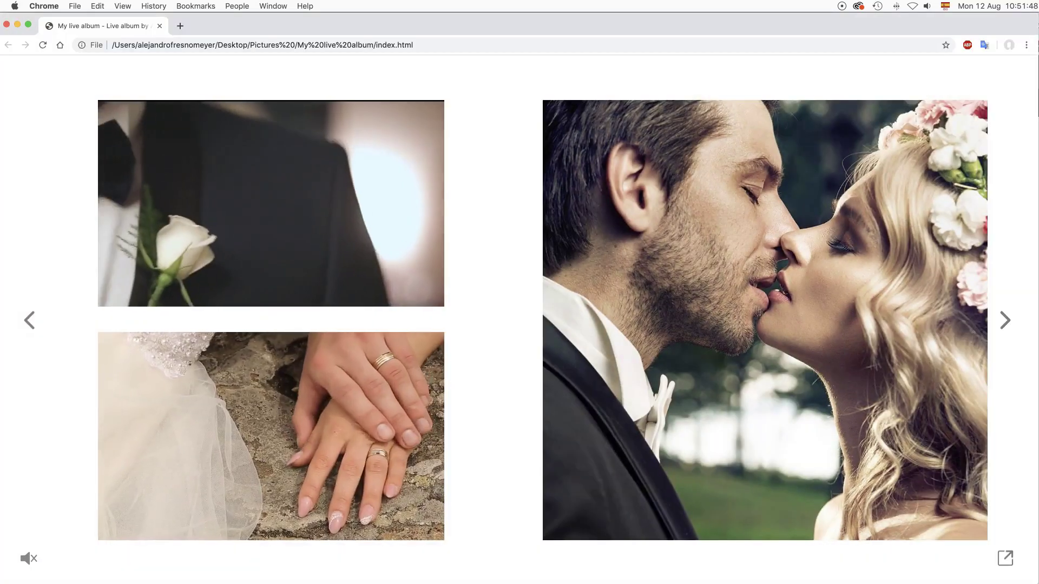
click(31, 322)
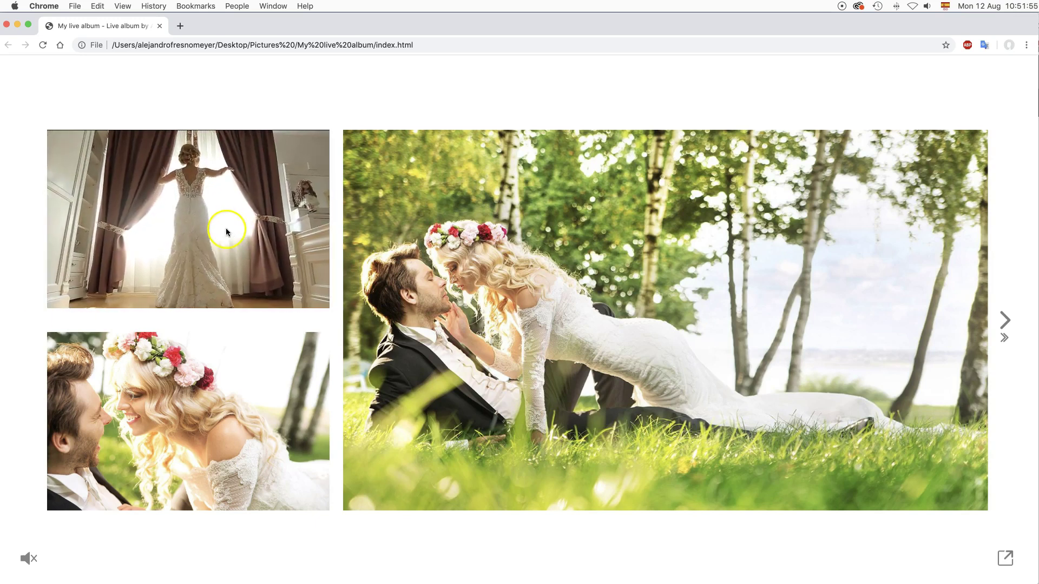
click(227, 231)
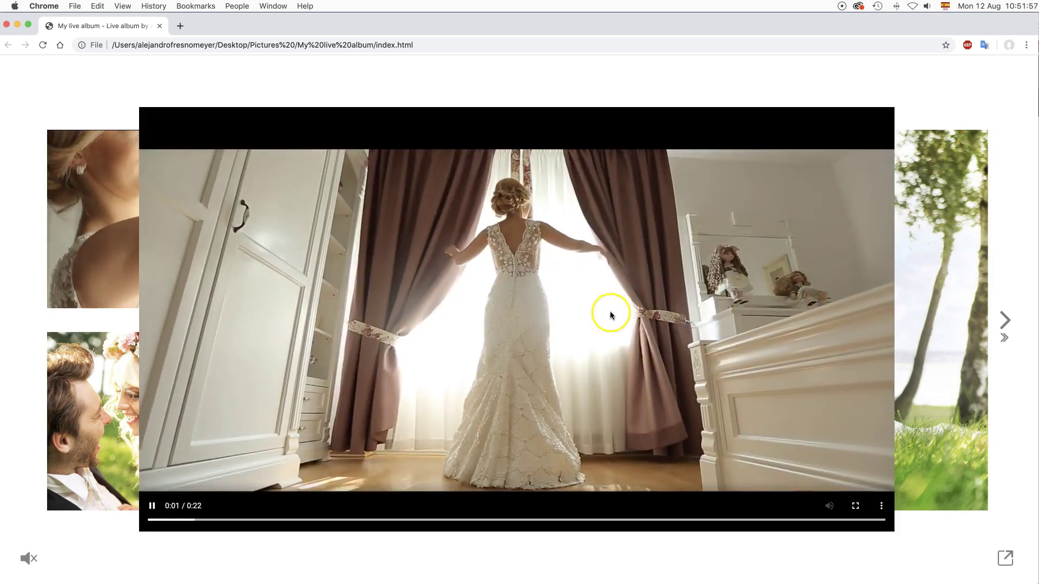
click(122, 269)
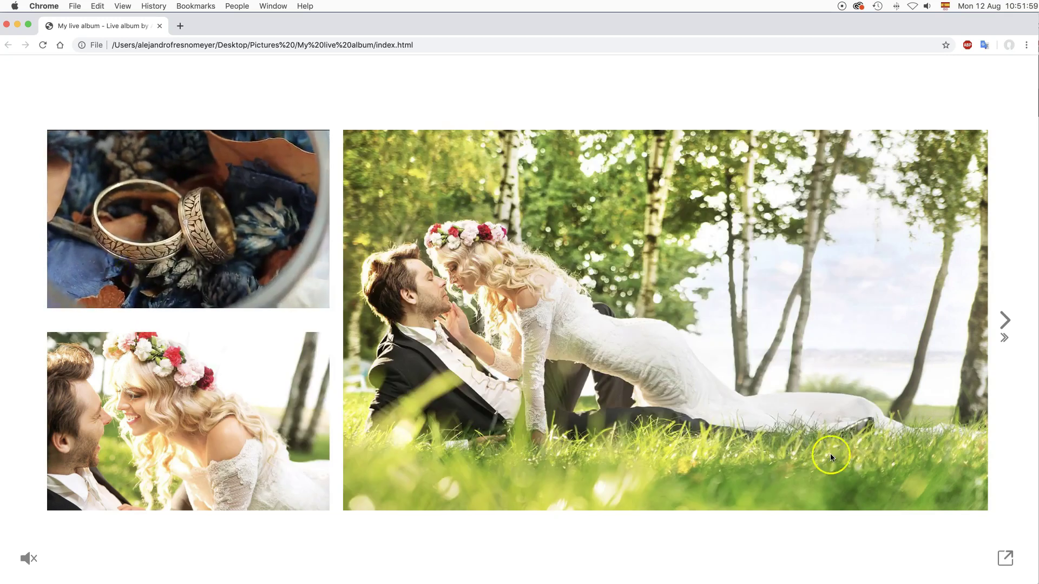
click(997, 318)
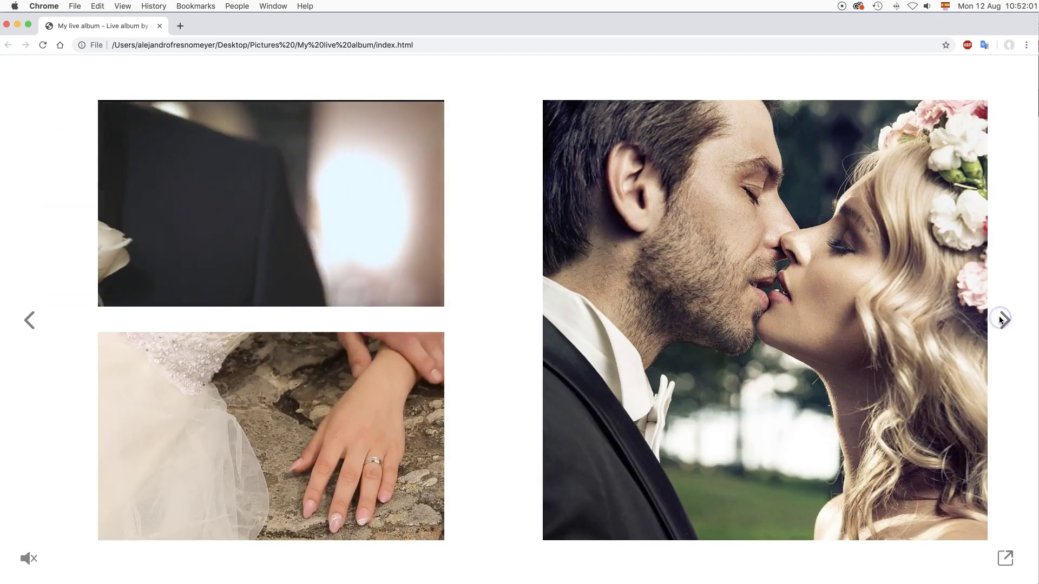
click(999, 320)
click(892, 377)
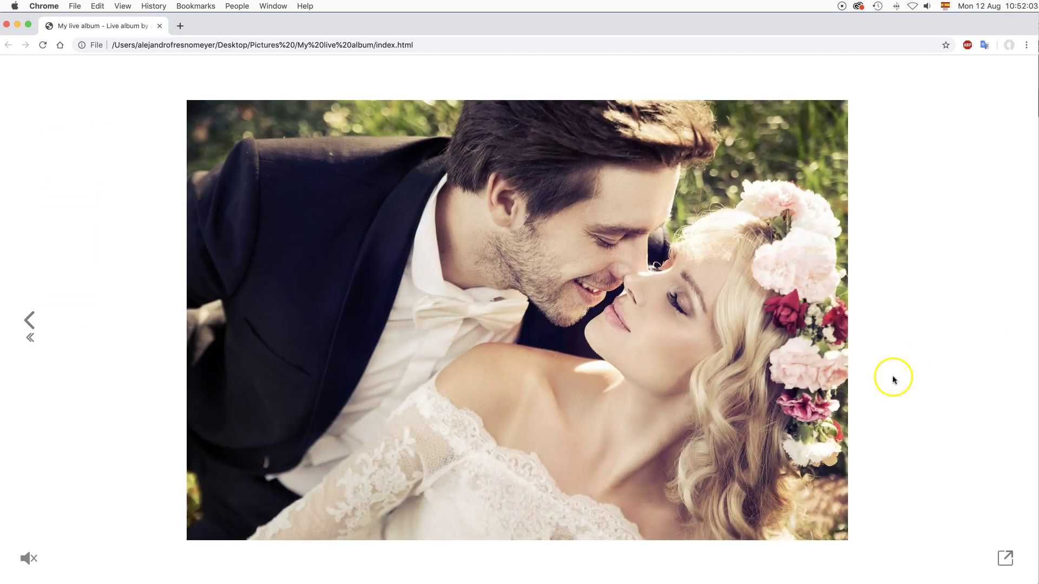